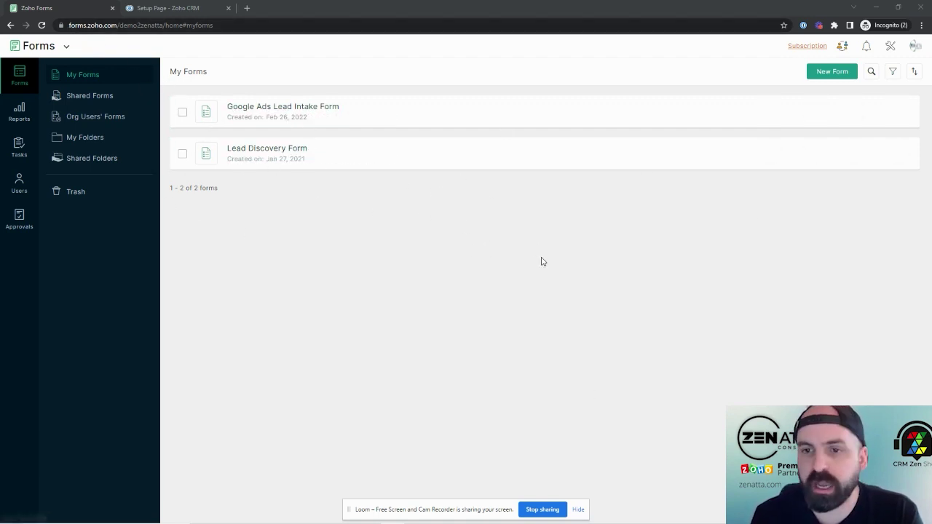
Open the Google Ads Lead Intake Form in the builder and scroll down to its Lead Source field.
{"action": "mouse_move", "coordinate": [571, 115]}
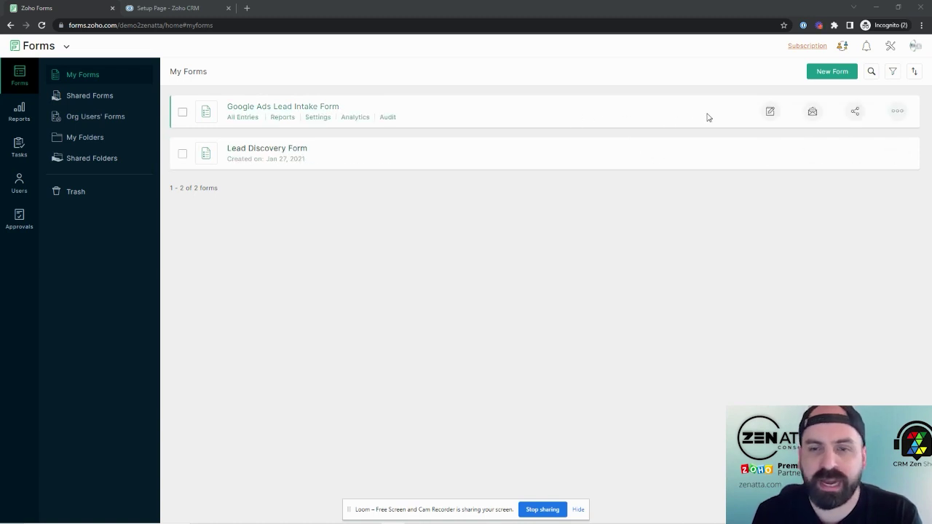
{"action": "left_click", "coordinate": [770, 116]}
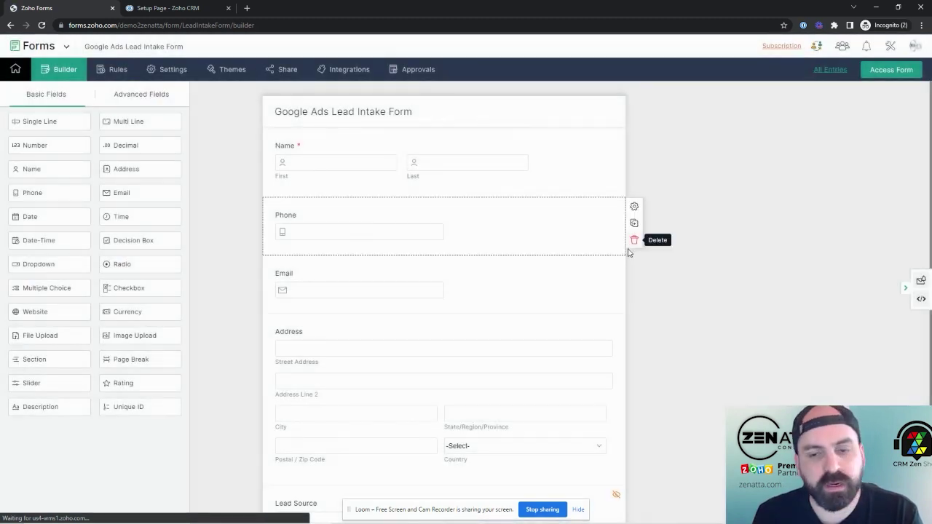
{"action": "scroll", "coordinate": [562, 309], "scroll_direction": "down", "scroll_amount": 1}
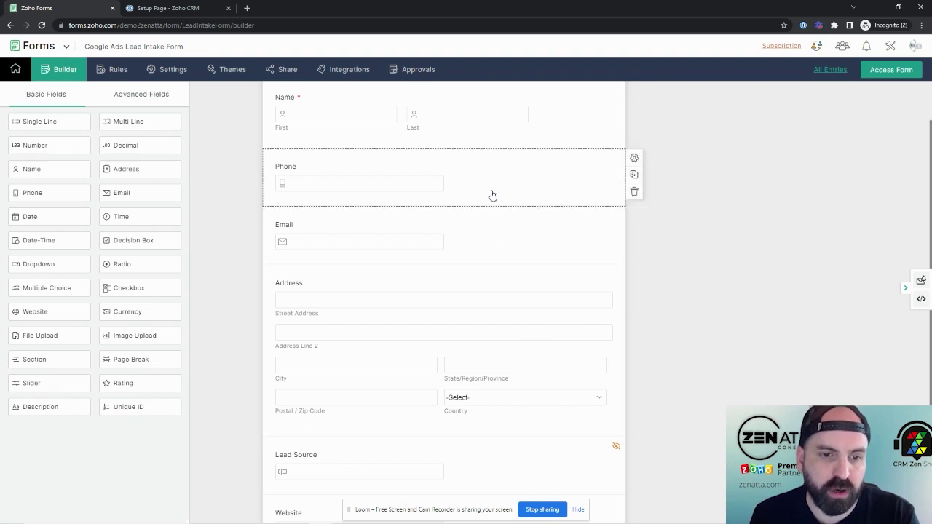
{"action": "scroll", "coordinate": [466, 306], "scroll_direction": "down", "scroll_amount": 1}
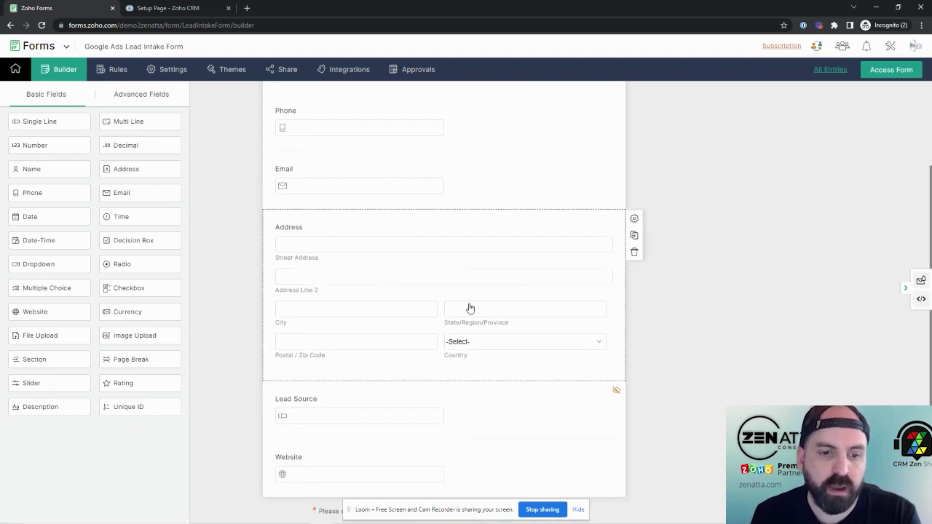
Change the hidden Lead Source field's initial value to 'Google Ads - Campaign A' and save it.
{"action": "left_click", "coordinate": [509, 429]}
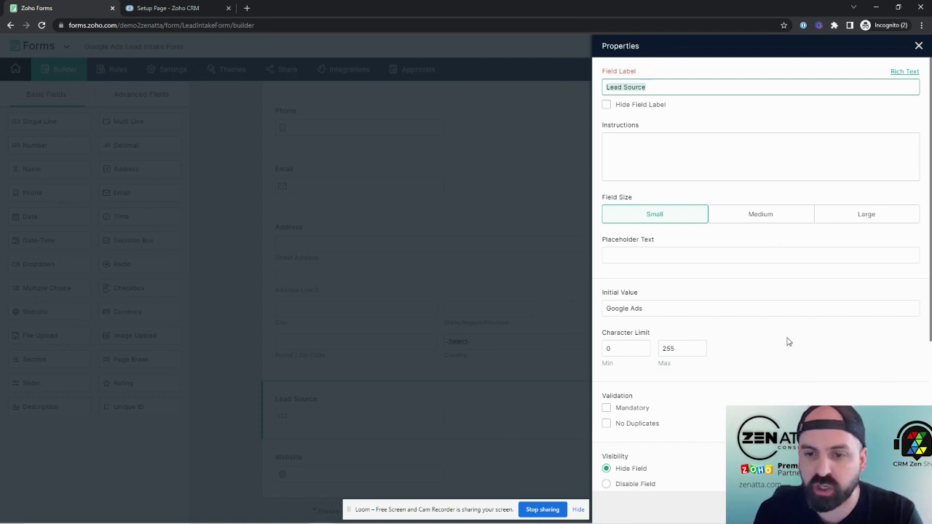
{"action": "left_click", "coordinate": [649, 310]}
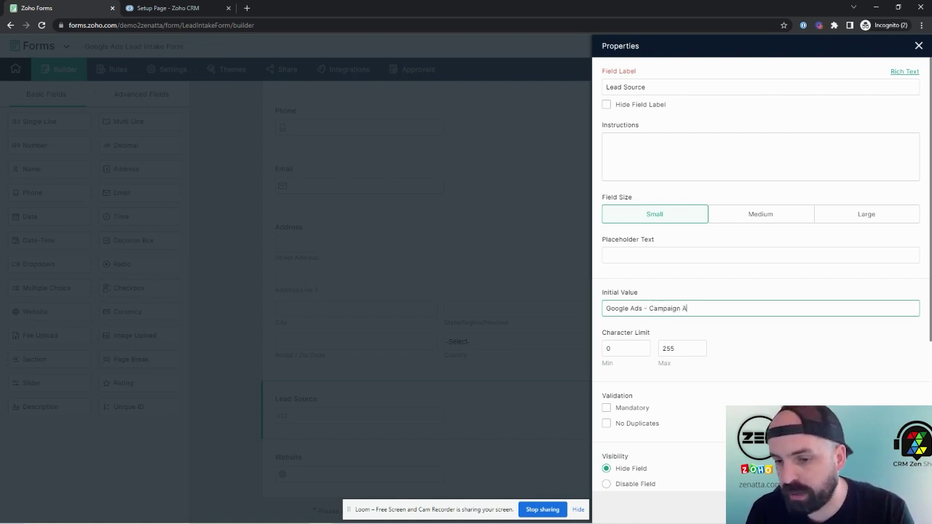
{"action": "key", "text": "Tab"}
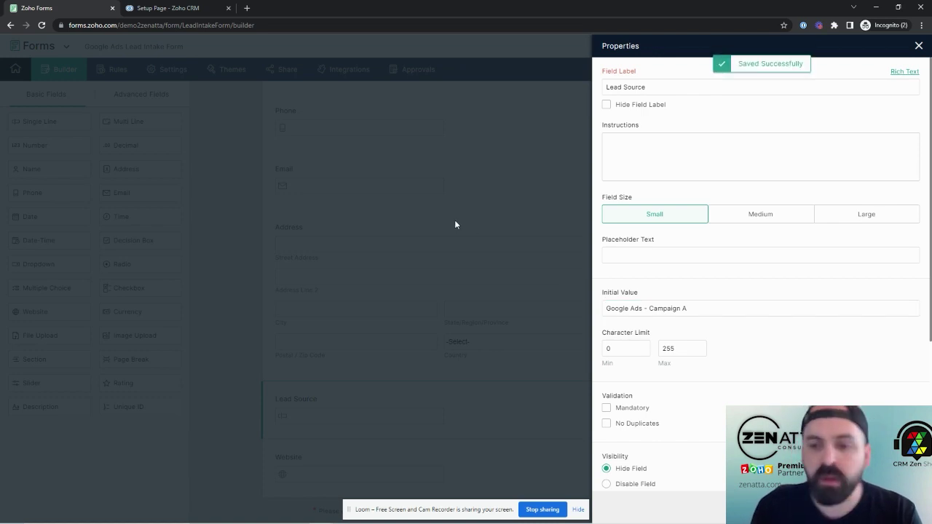
{"action": "left_click", "coordinate": [918, 45]}
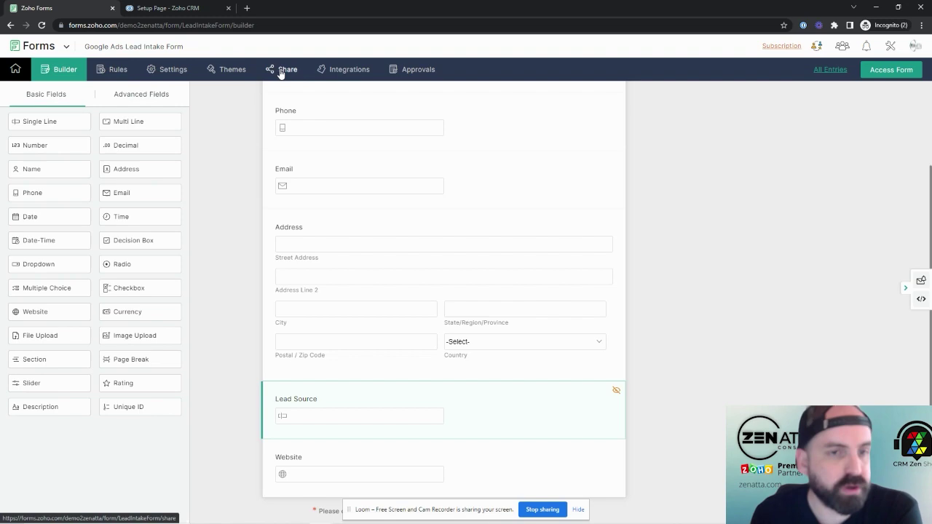
Remove the form's existing UTM tracking, then restart it with the five standard utm parameters.
{"action": "left_click", "coordinate": [281, 71]}
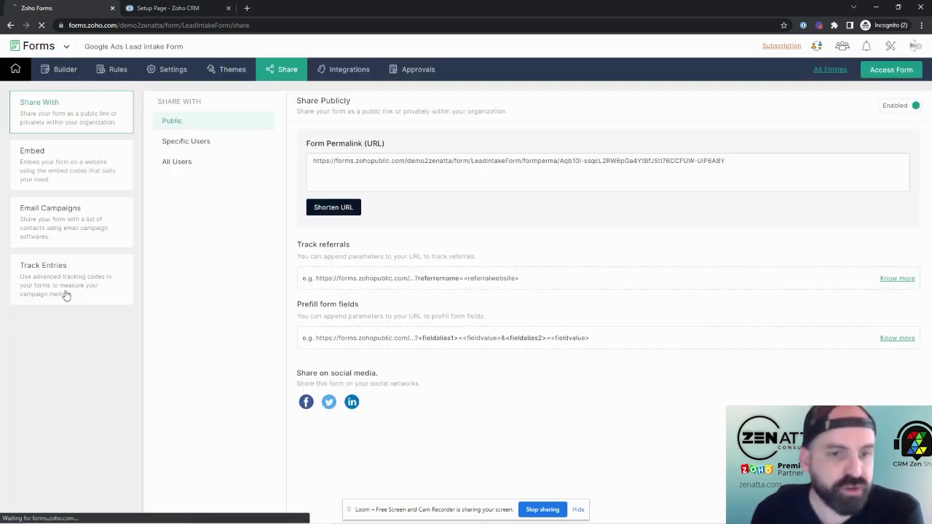
{"action": "left_click", "coordinate": [65, 293]}
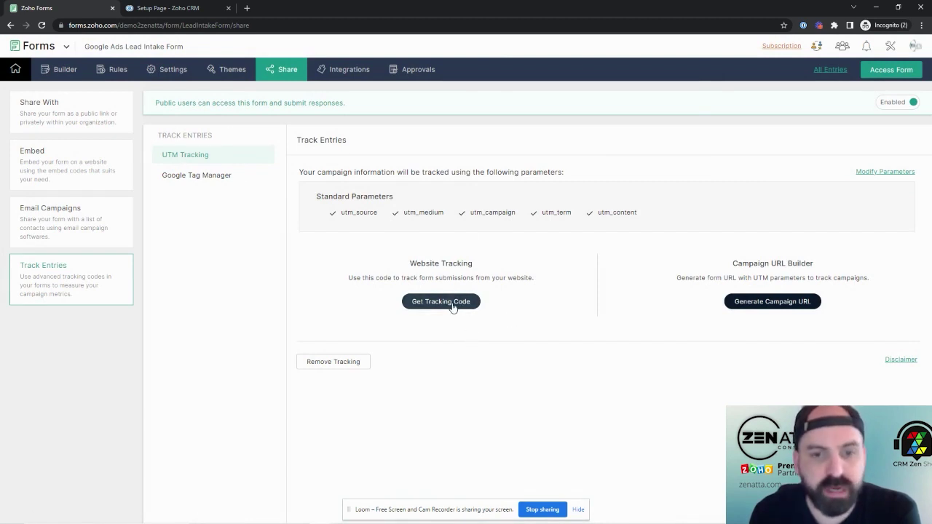
{"action": "left_click", "coordinate": [452, 306]}
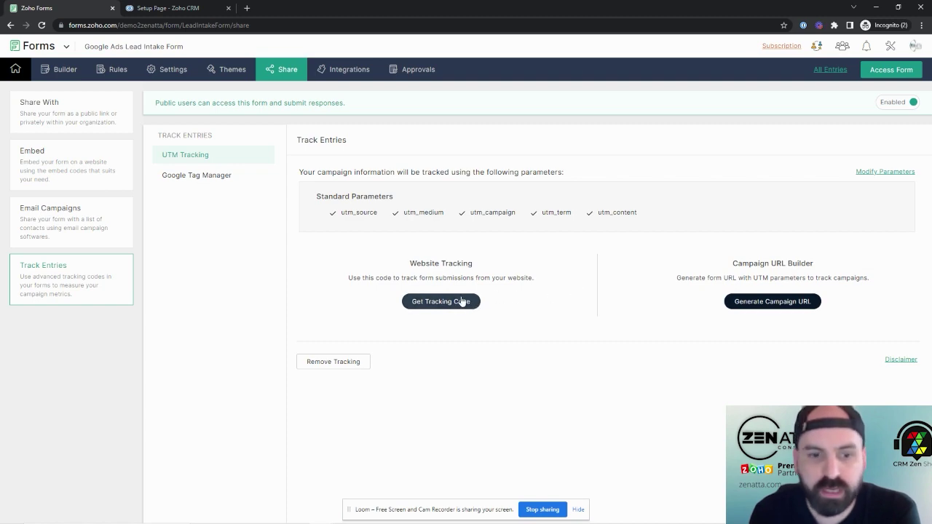
{"action": "left_click", "coordinate": [366, 363]}
{"action": "left_click", "coordinate": [568, 245]}
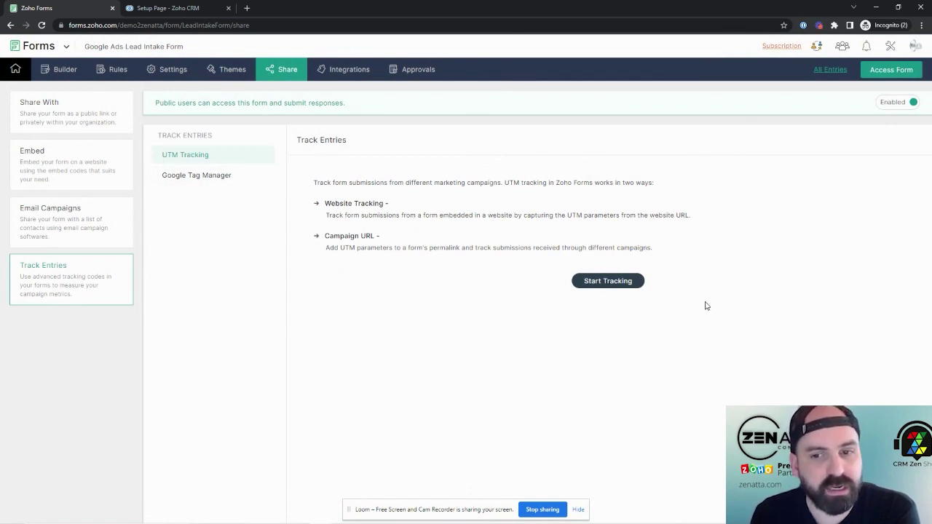
{"action": "left_click", "coordinate": [613, 282]}
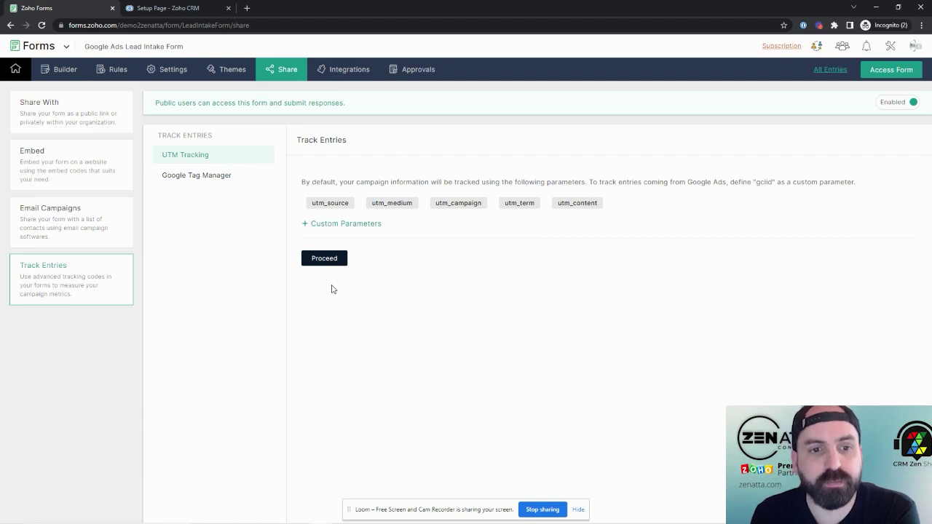
{"action": "left_click", "coordinate": [317, 261]}
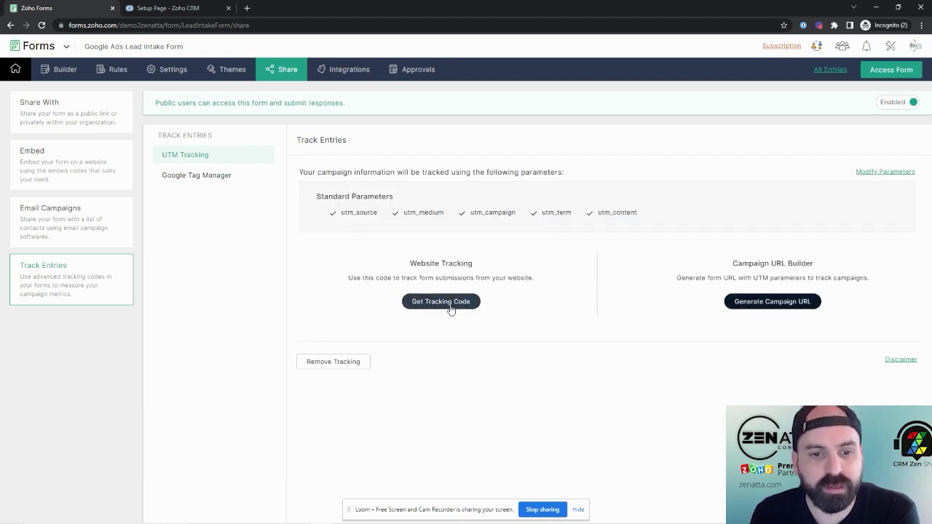
{"action": "left_click", "coordinate": [451, 310]}
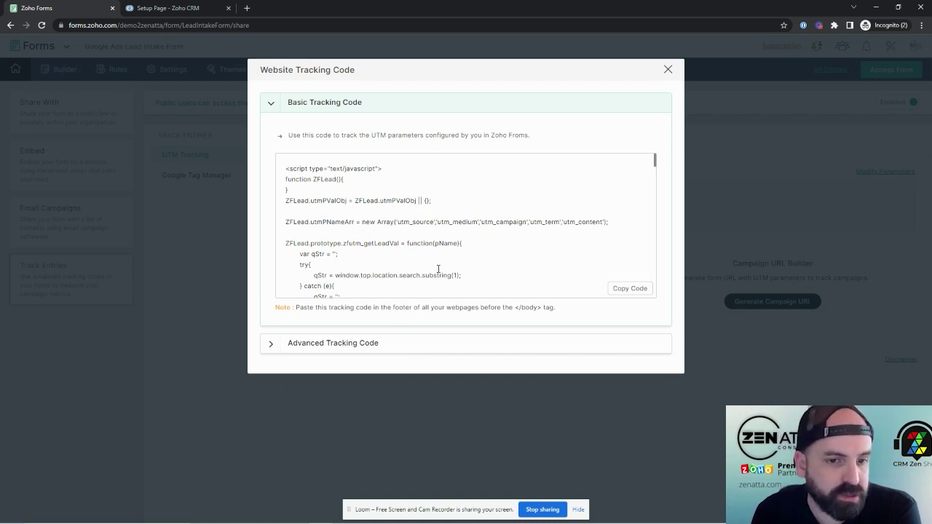
{"action": "left_click", "coordinate": [271, 345]}
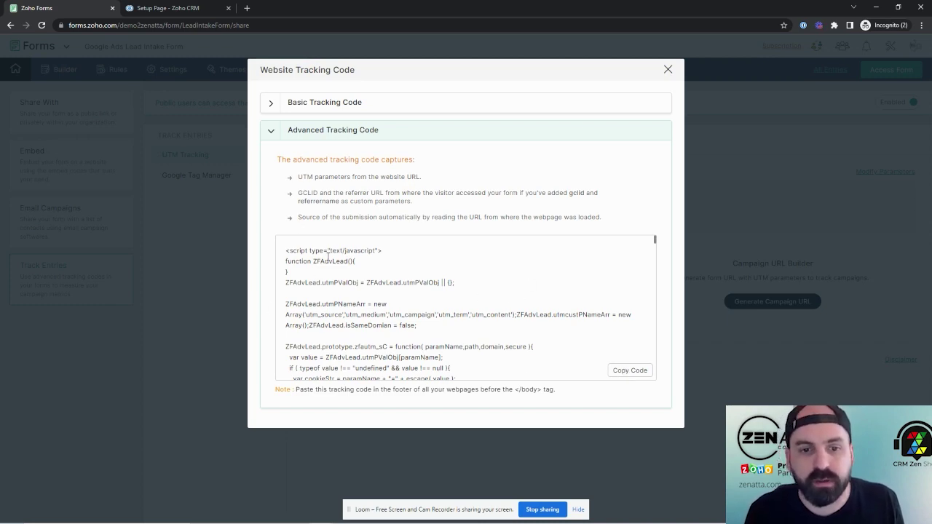
{"action": "left_click", "coordinate": [668, 71]}
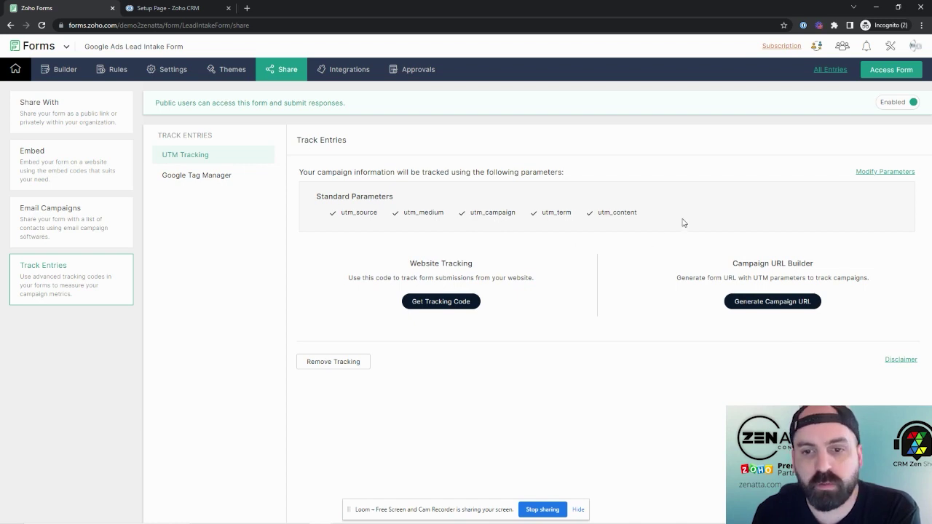
{"action": "left_click_drag", "start_coordinate": [682, 223], "coordinate": [391, 225]}
{"action": "left_click", "coordinate": [478, 215]}
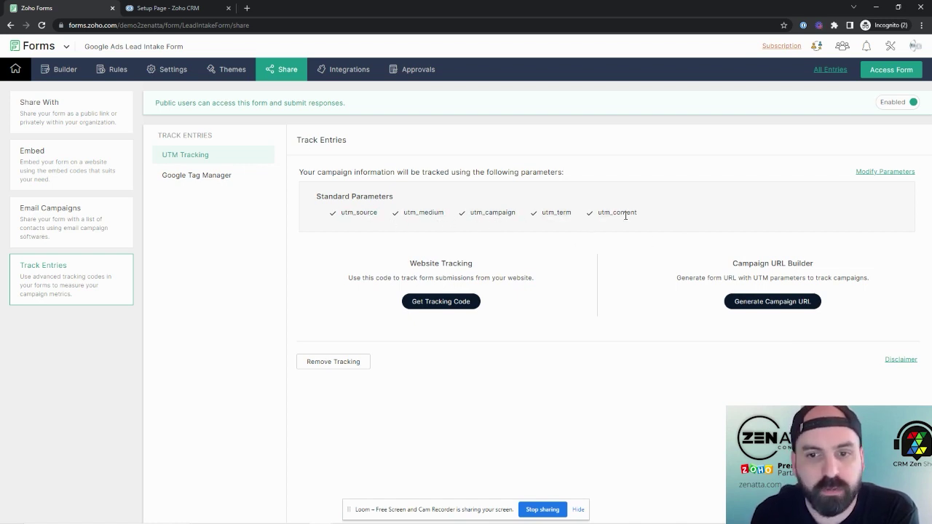
In the Leads layout editor, review the utm_campaign field's permissions and properties and confirm its settings.
{"action": "left_click", "coordinate": [171, 8]}
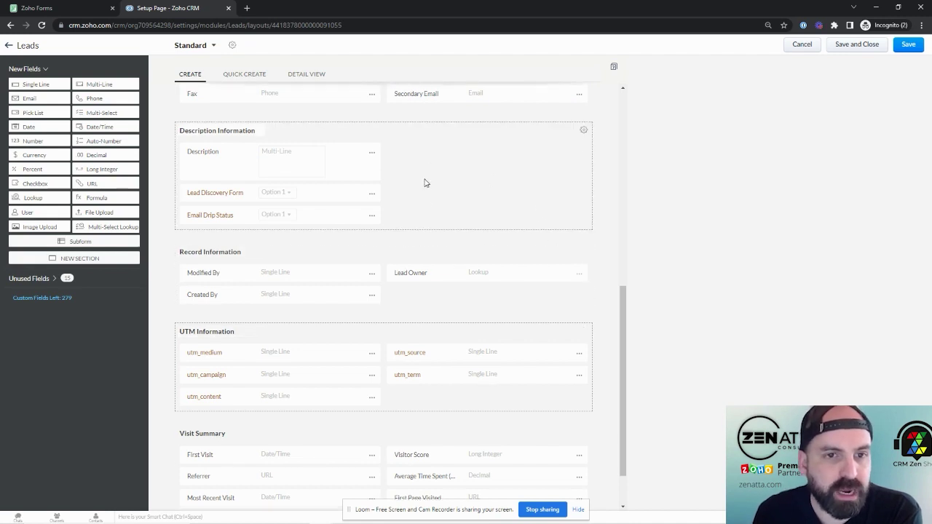
{"action": "scroll", "coordinate": [508, 262], "scroll_direction": "up", "scroll_amount": 5}
{"action": "scroll", "coordinate": [437, 311], "scroll_direction": "down", "scroll_amount": 5}
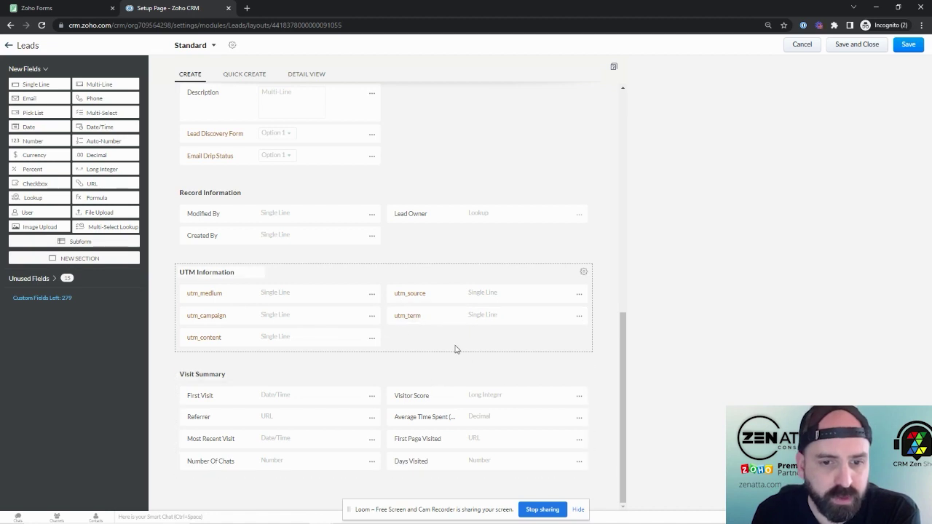
{"action": "left_click", "coordinate": [372, 318]}
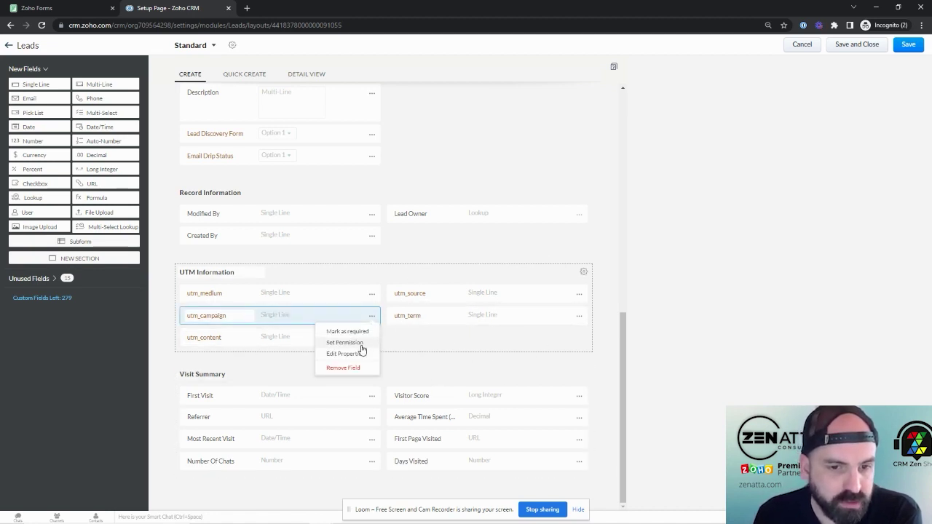
{"action": "left_click", "coordinate": [345, 342]}
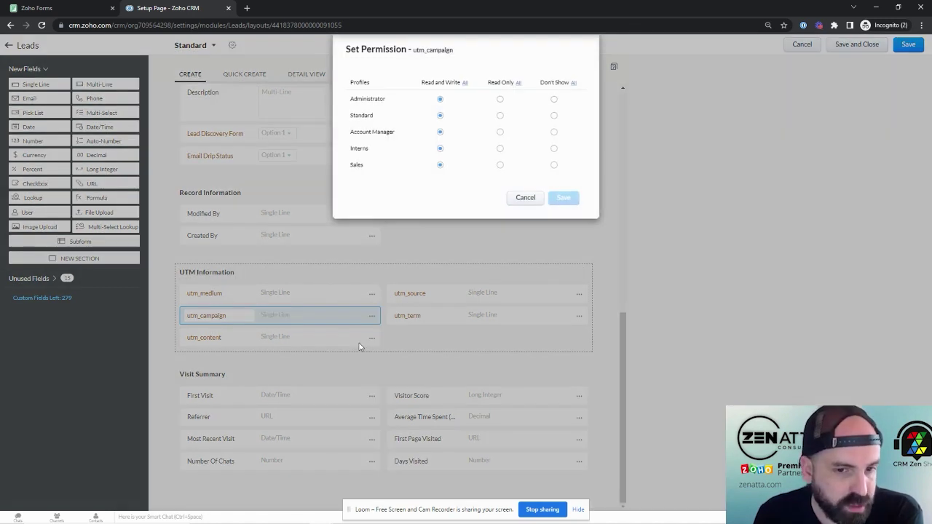
{"action": "left_click", "coordinate": [535, 201]}
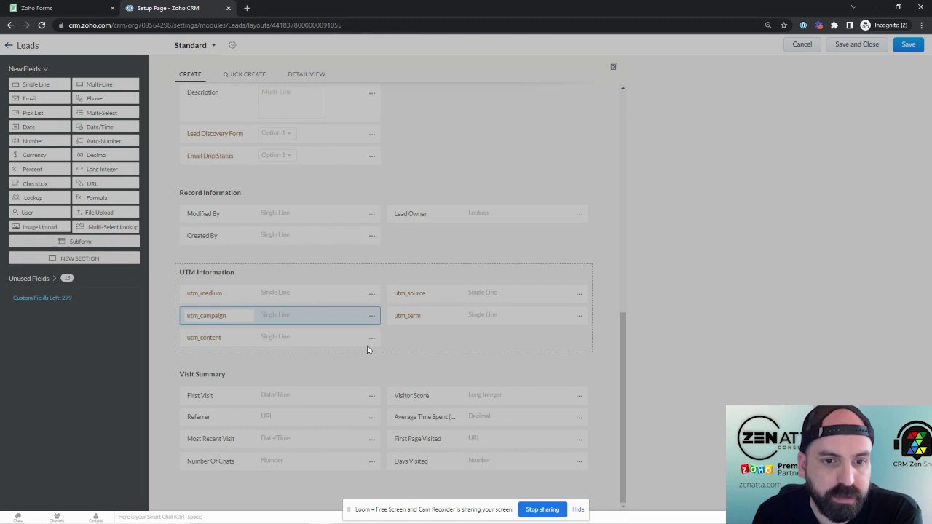
{"action": "left_click", "coordinate": [372, 317]}
{"action": "left_click", "coordinate": [356, 354]}
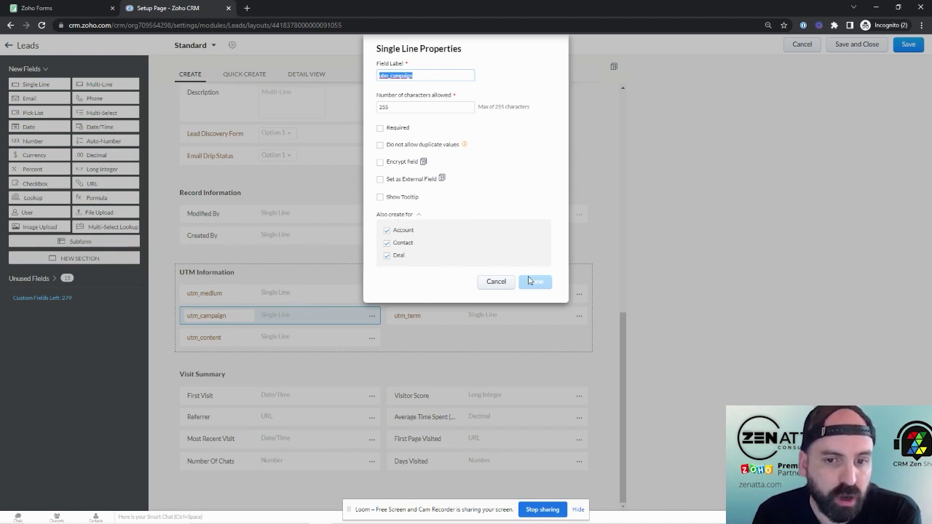
{"action": "left_click", "coordinate": [496, 281]}
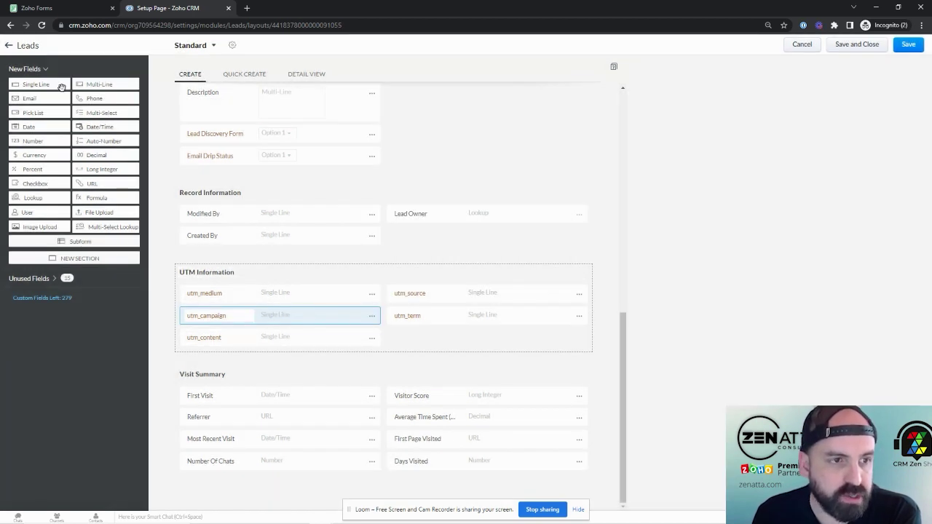
Also create utm_content for Accounts, Contacts and Deals, then save the Standard Leads layout.
{"action": "left_click", "coordinate": [372, 339]}
{"action": "left_click", "coordinate": [345, 376]}
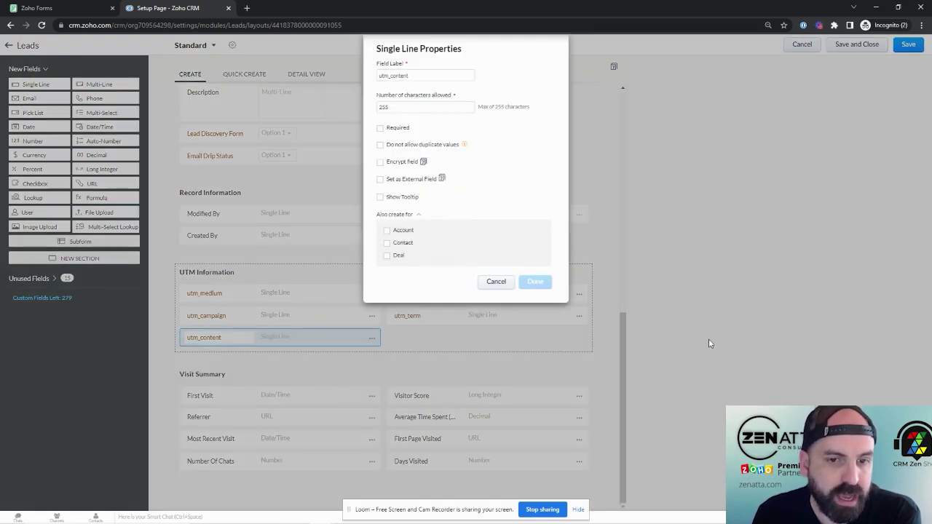
{"action": "left_click", "coordinate": [387, 230]}
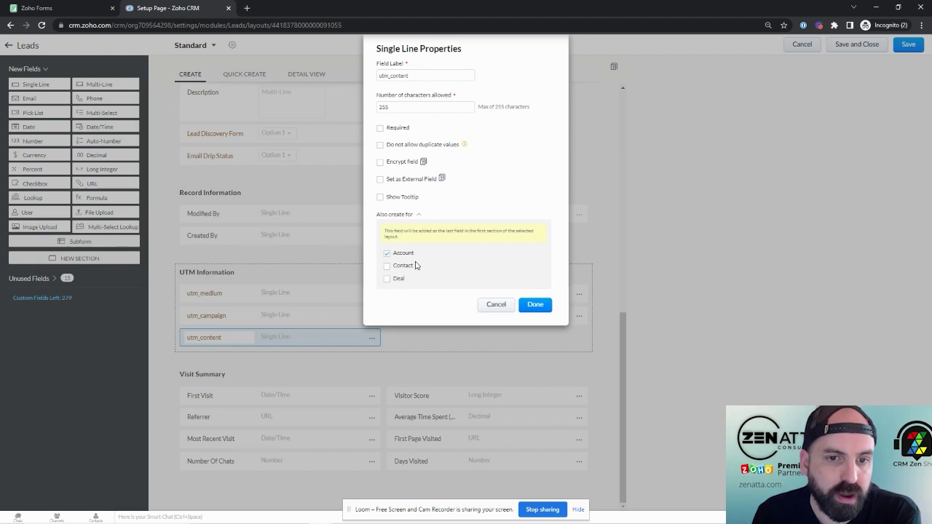
{"action": "left_click", "coordinate": [387, 265]}
{"action": "left_click", "coordinate": [387, 279]}
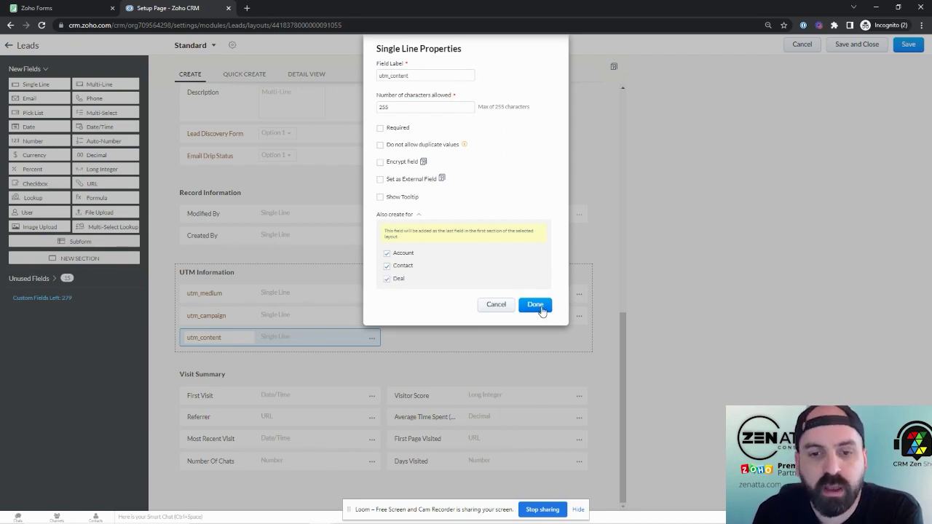
{"action": "left_click", "coordinate": [535, 304]}
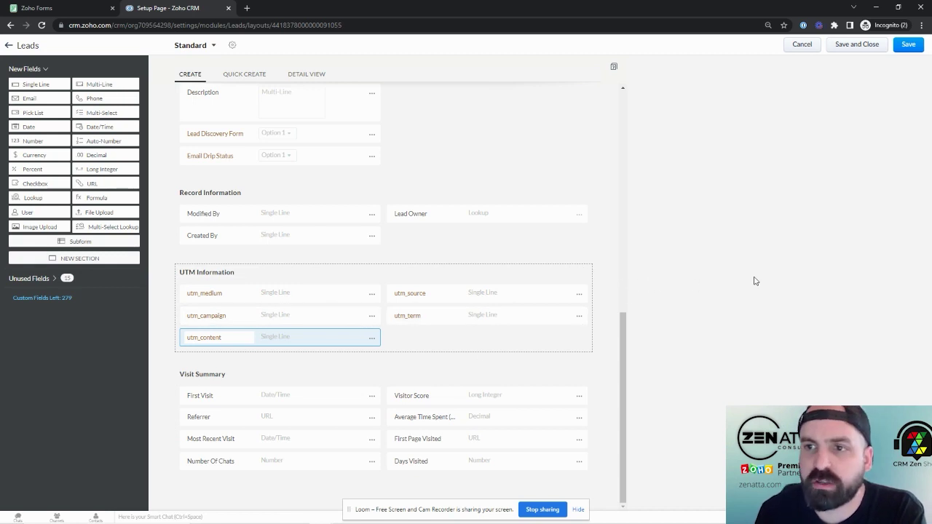
{"action": "left_click", "coordinate": [864, 45]}
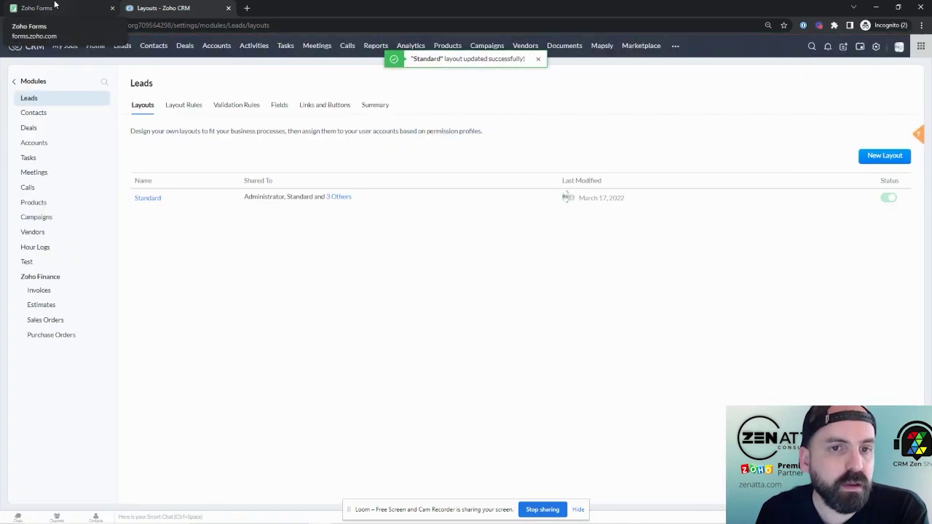
Enable Upsert Record in the form's Zoho CRM integration, matching existing records by Email.
{"action": "left_click", "coordinate": [54, 5]}
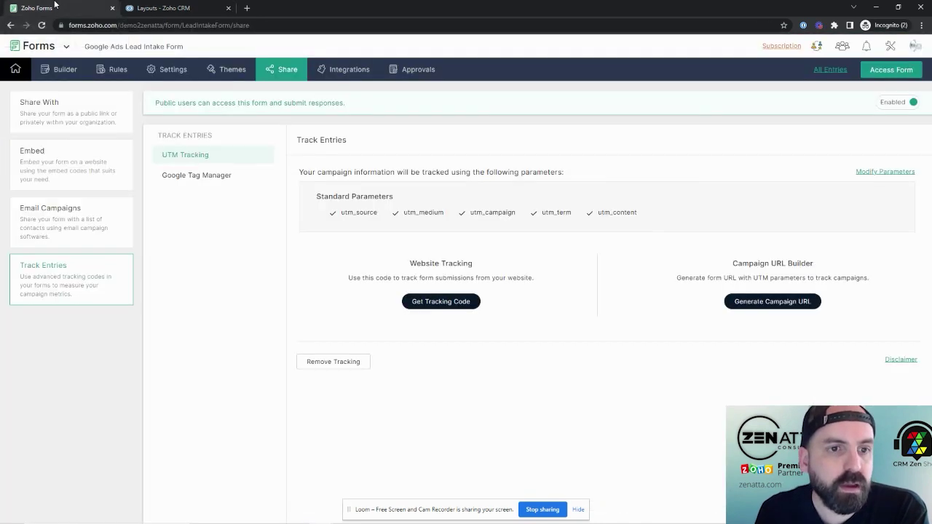
{"action": "left_click", "coordinate": [332, 72]}
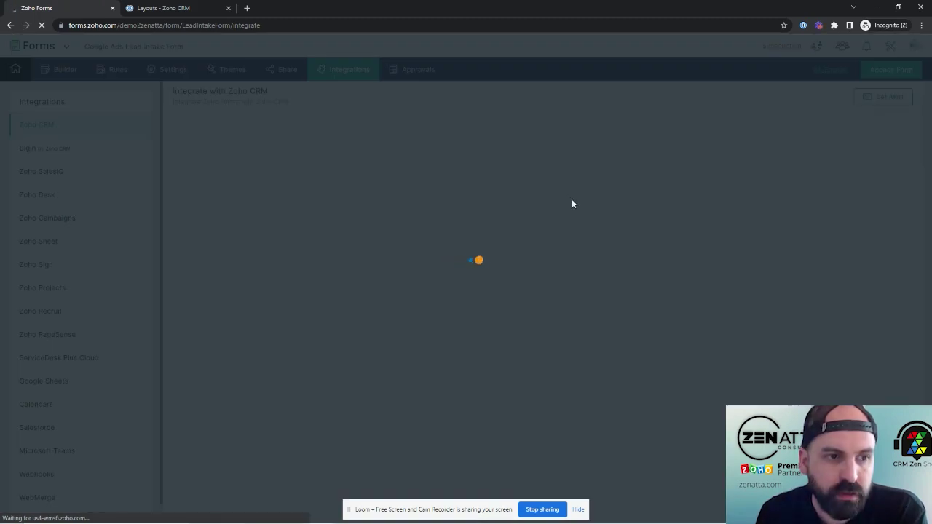
{"action": "scroll", "coordinate": [550, 297], "scroll_direction": "down", "scroll_amount": 2}
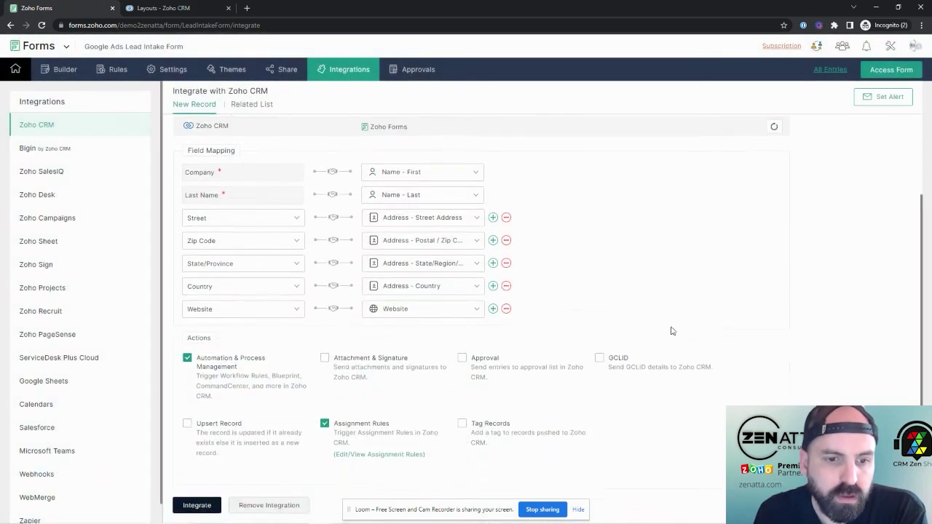
{"action": "left_click", "coordinate": [187, 423]}
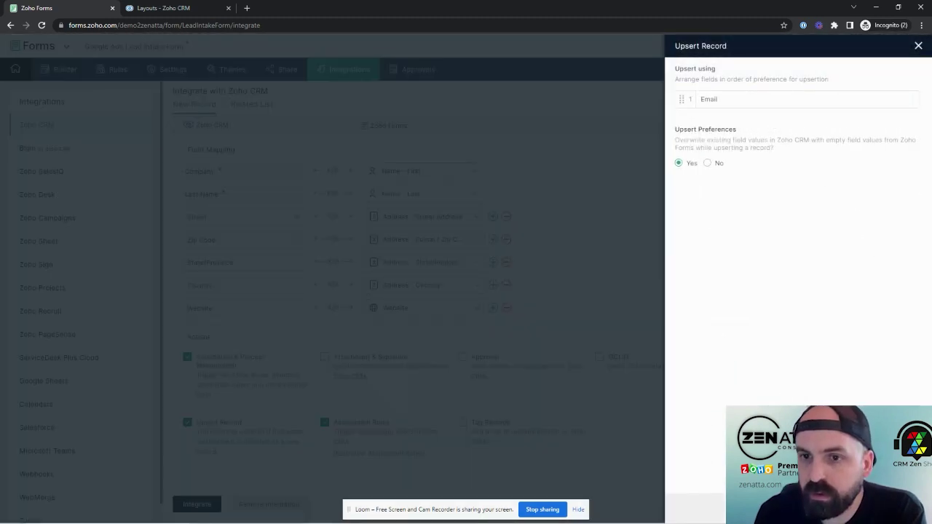
Turn on sending GCLID to Zoho CRM and dismiss the tracking code notice.
{"action": "left_click", "coordinate": [604, 373]}
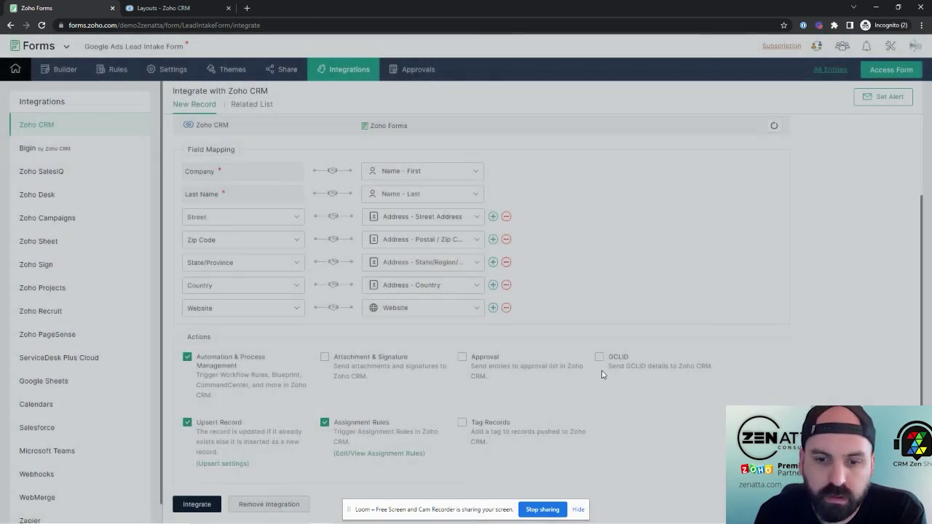
{"action": "left_click", "coordinate": [600, 357]}
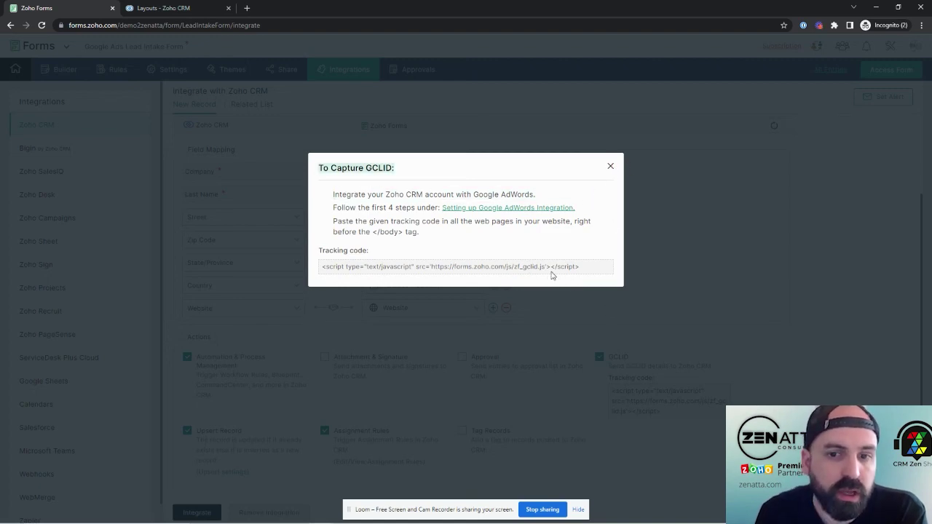
{"action": "left_click", "coordinate": [612, 168]}
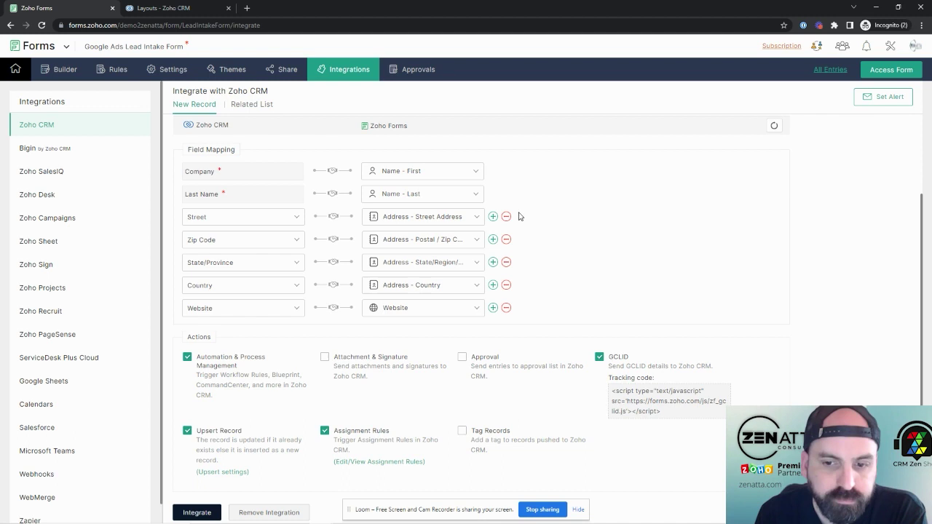
{"action": "scroll", "coordinate": [549, 298], "scroll_direction": "down", "scroll_amount": 1}
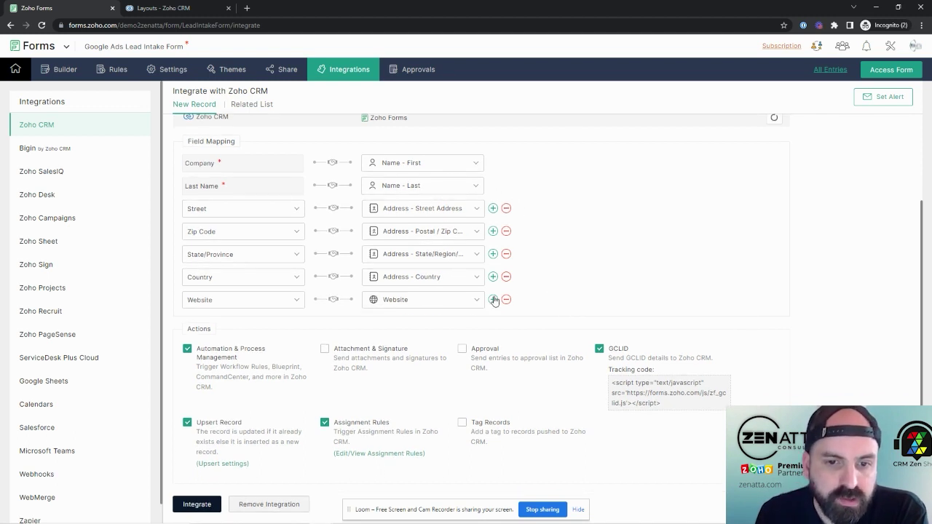
Add mapping rows pairing CRM utm_medium and utm_source with the matching form fields.
{"action": "left_click", "coordinate": [493, 299]}
{"action": "left_click", "coordinate": [294, 325]}
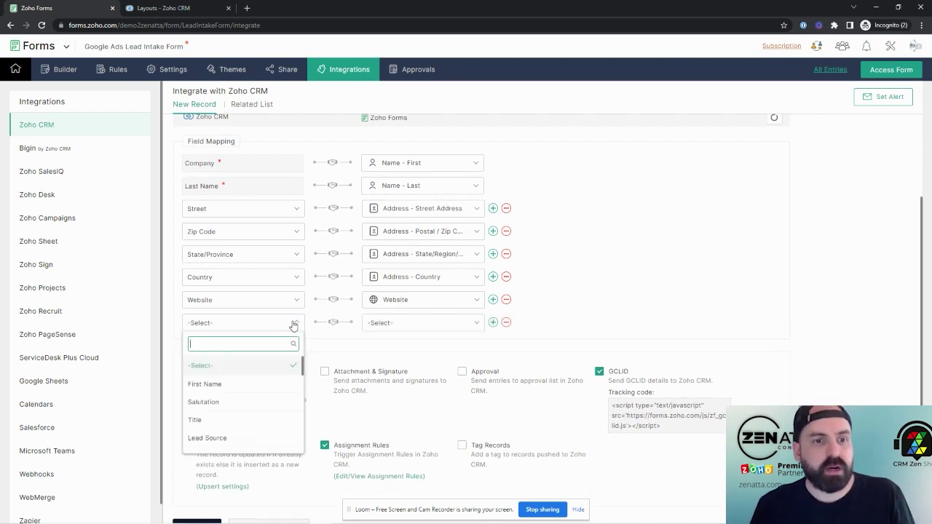
{"action": "type", "text": "utm"}
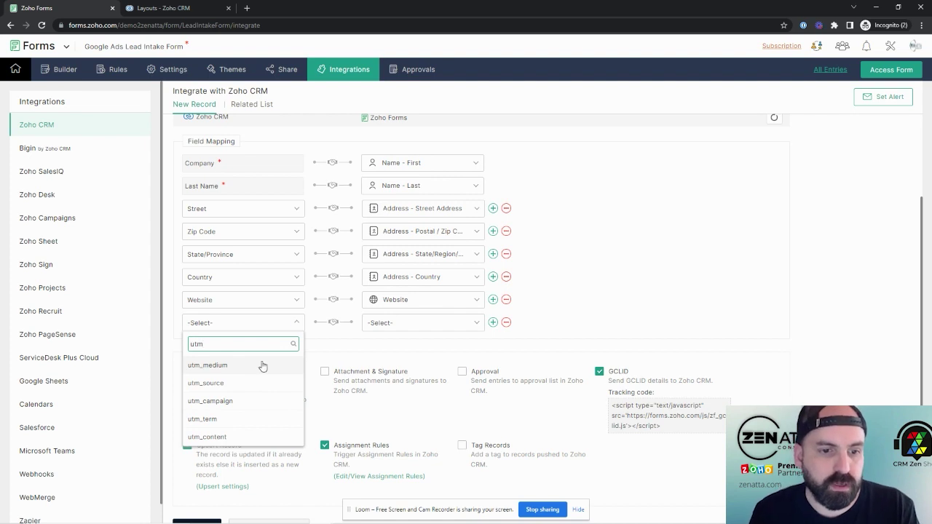
{"action": "left_click", "coordinate": [262, 366]}
{"action": "left_click", "coordinate": [434, 329]}
{"action": "type", "text": "utm"}
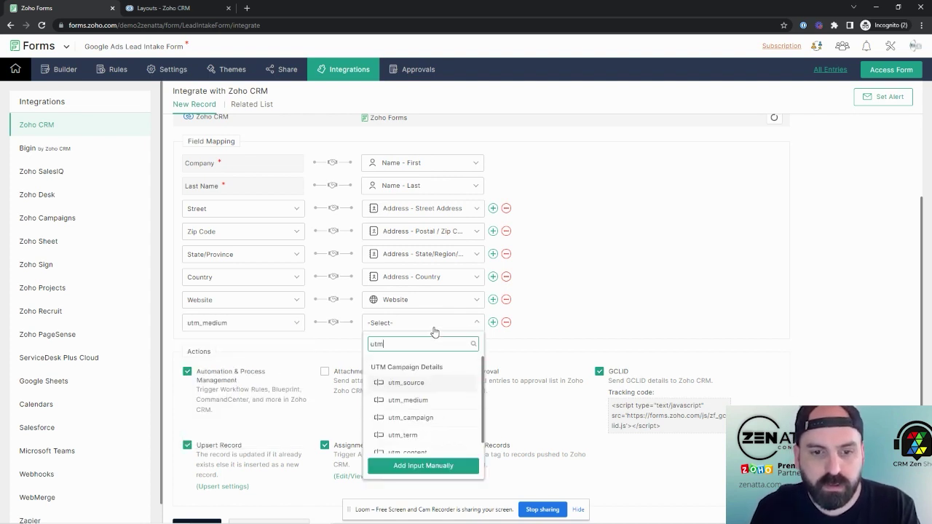
{"action": "left_click", "coordinate": [446, 402]}
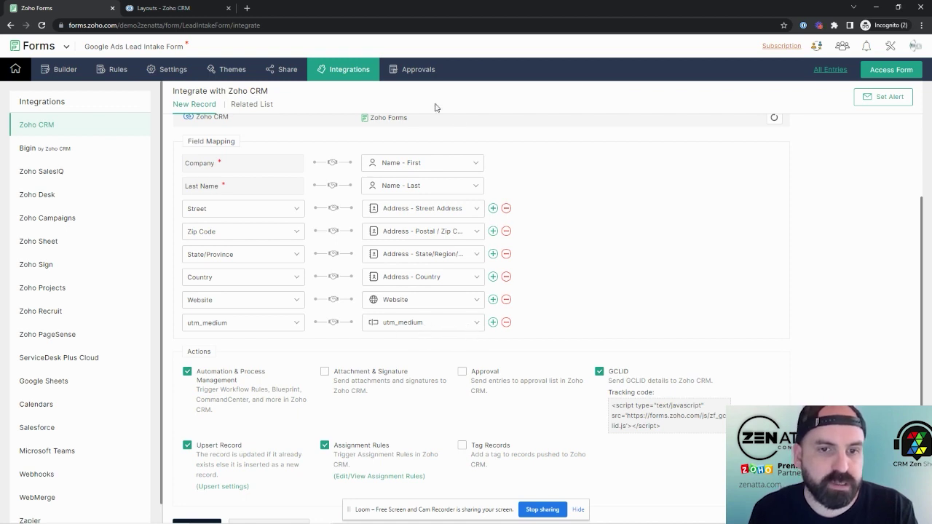
{"action": "left_click", "coordinate": [493, 322]}
{"action": "left_click", "coordinate": [231, 349]}
{"action": "type", "text": "utm"}
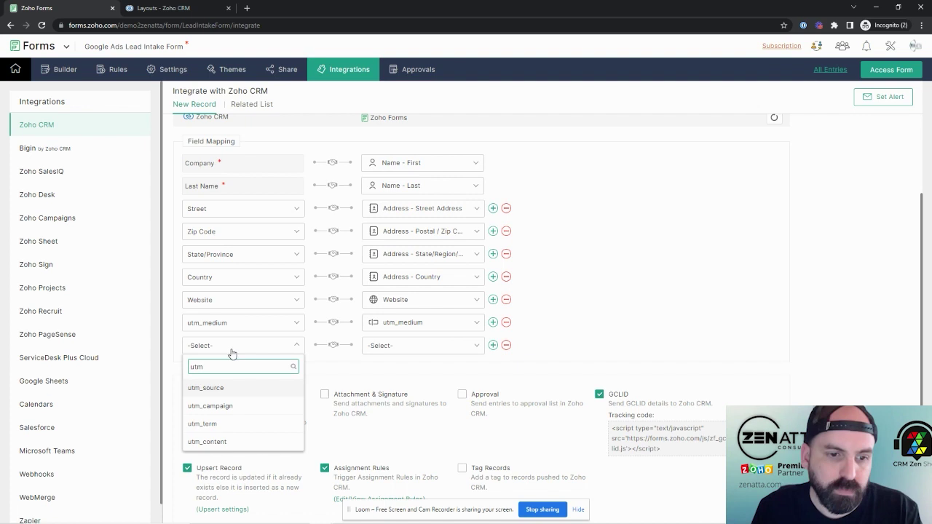
{"action": "left_click", "coordinate": [235, 388]}
{"action": "left_click", "coordinate": [421, 349]}
{"action": "type", "text": "utm"}
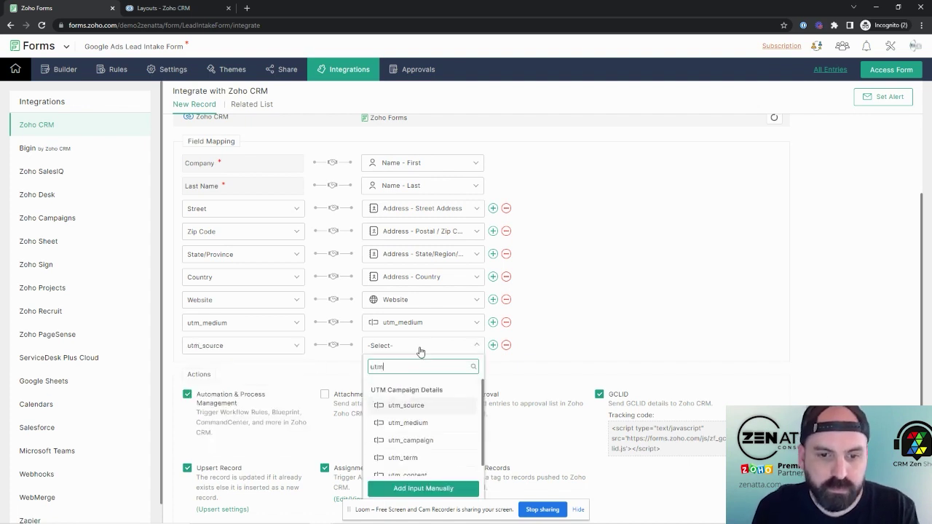
{"action": "left_click", "coordinate": [438, 421]}
Add a mapping row pairing CRM utm_campaign with the form's utm_campaign field.
{"action": "left_click", "coordinate": [495, 347]}
{"action": "left_click", "coordinate": [238, 369]}
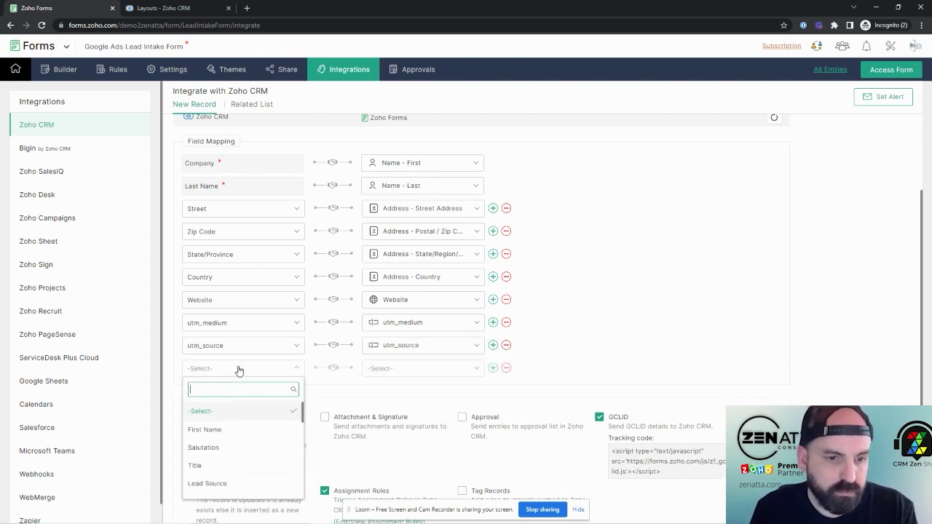
{"action": "type", "text": "utm"}
{"action": "left_click", "coordinate": [226, 413]}
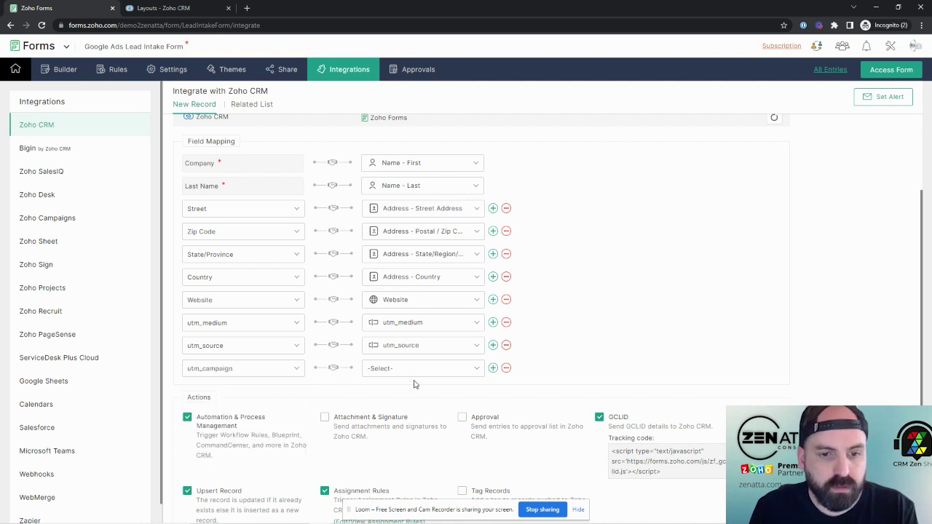
{"action": "left_click", "coordinate": [435, 375]}
{"action": "type", "text": "utm"}
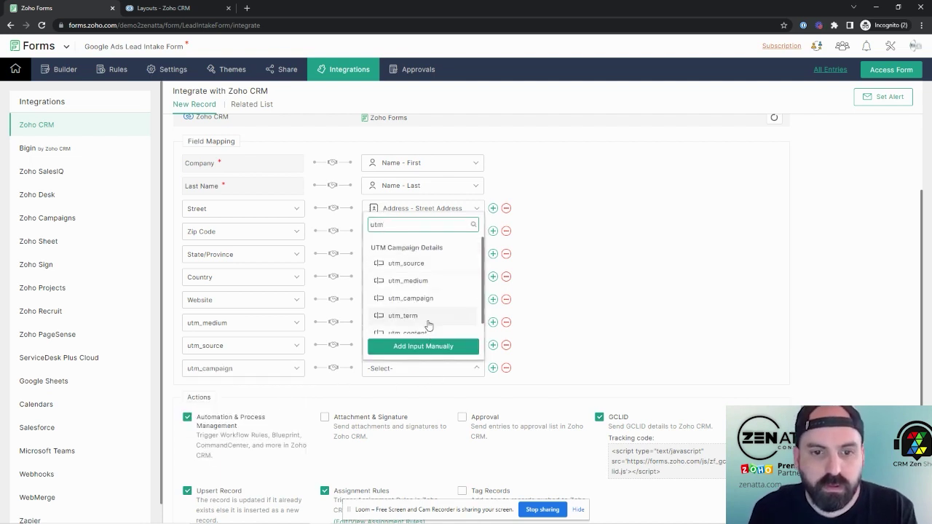
{"action": "left_click", "coordinate": [412, 298]}
Add mapping rows pairing CRM utm_term and utm_content with their matching form fields.
{"action": "left_click", "coordinate": [493, 368]}
{"action": "left_click", "coordinate": [211, 391]}
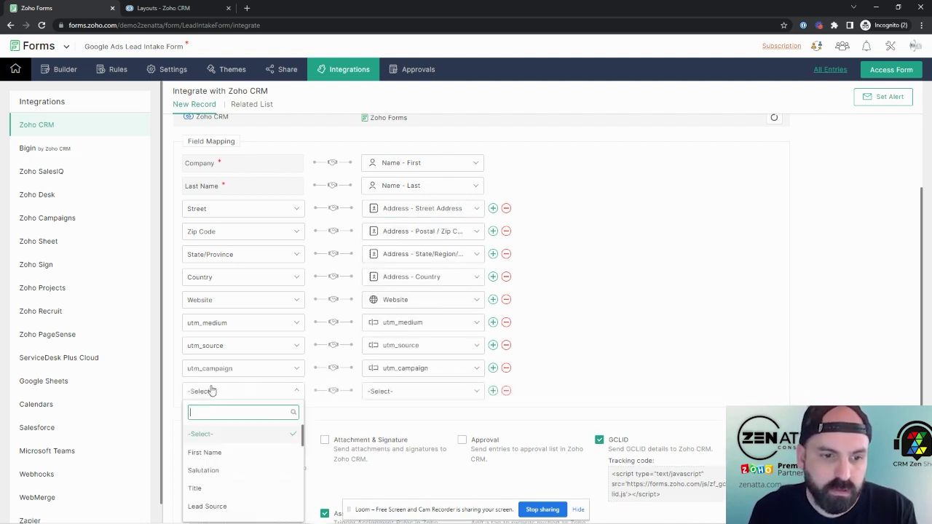
{"action": "type", "text": "utm"}
{"action": "left_click", "coordinate": [207, 435]}
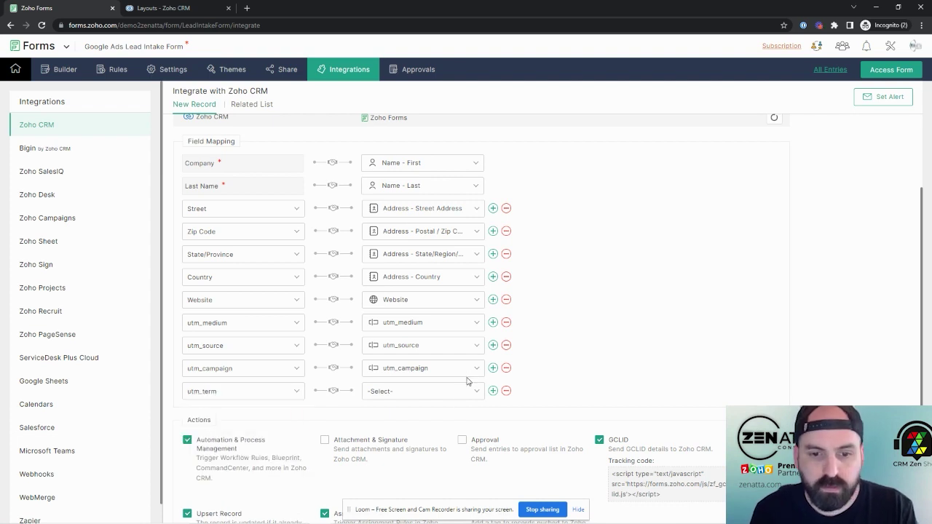
{"action": "left_click", "coordinate": [463, 392]}
{"action": "type", "text": "utm"}
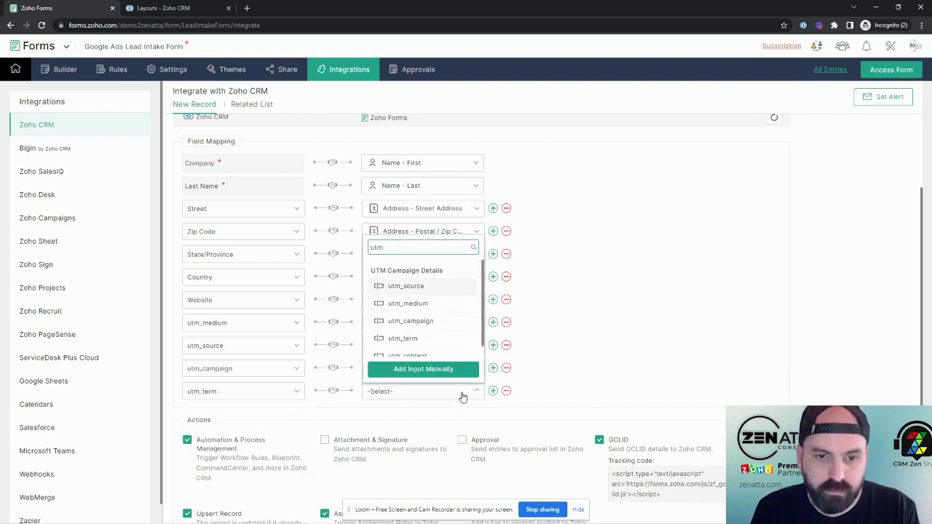
{"action": "left_click", "coordinate": [437, 340]}
{"action": "left_click", "coordinate": [493, 391]}
{"action": "left_click", "coordinate": [267, 415]}
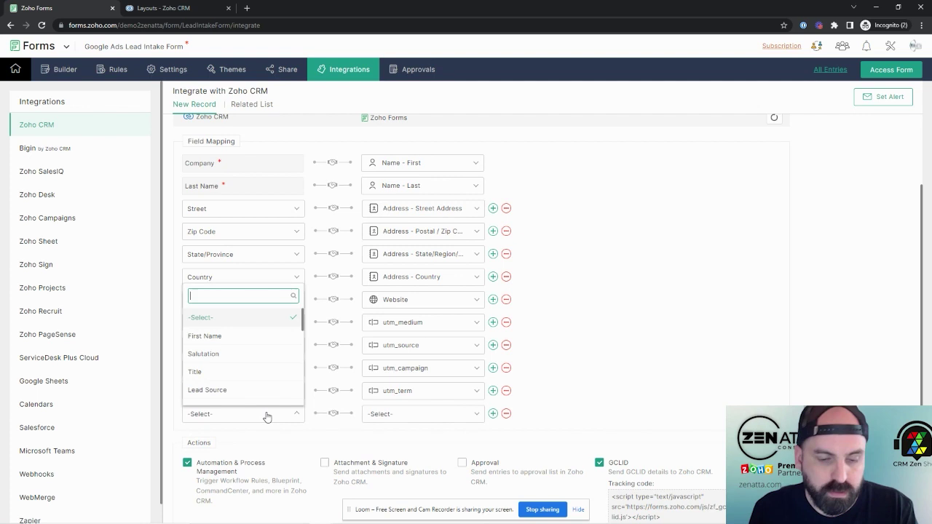
{"action": "type", "text": "utm"}
{"action": "left_click", "coordinate": [275, 399]}
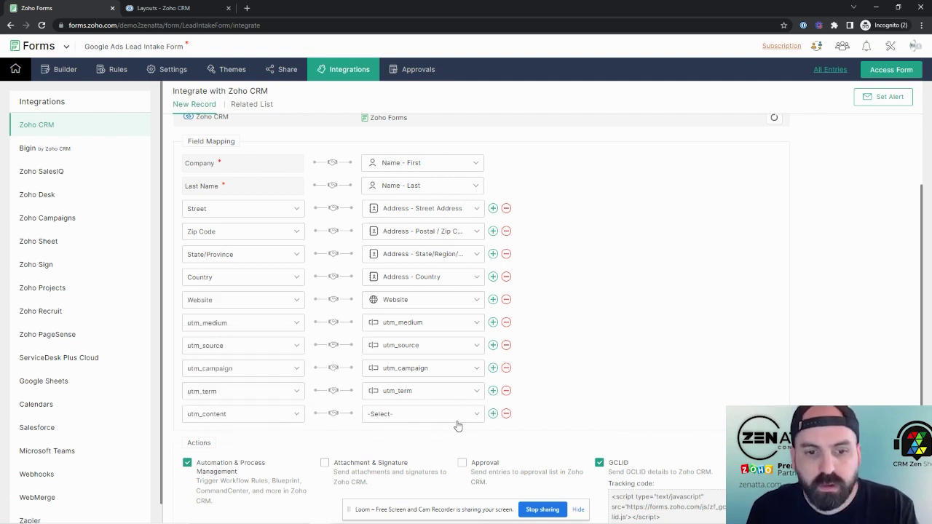
{"action": "left_click", "coordinate": [456, 417]}
{"action": "type", "text": "utm"}
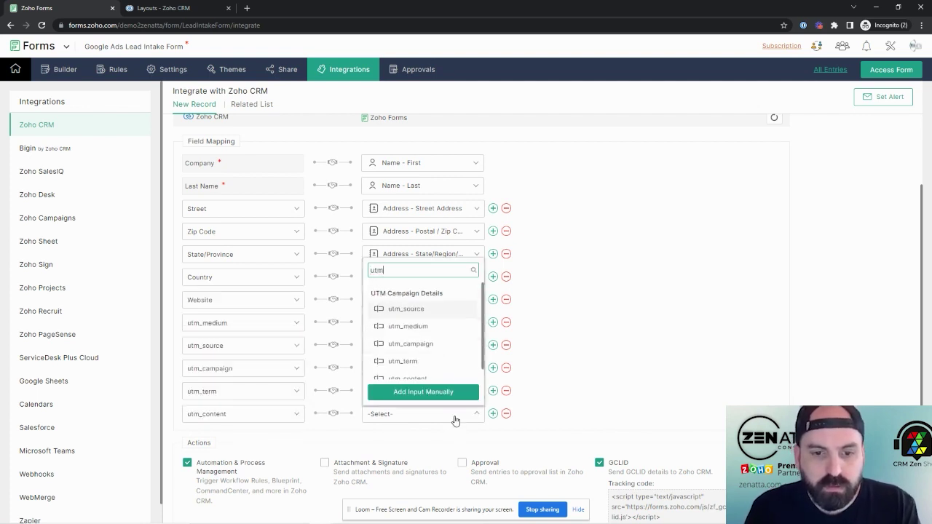
{"action": "left_click", "coordinate": [437, 379]}
{"action": "scroll", "coordinate": [728, 299], "scroll_direction": "down", "scroll_amount": 3}
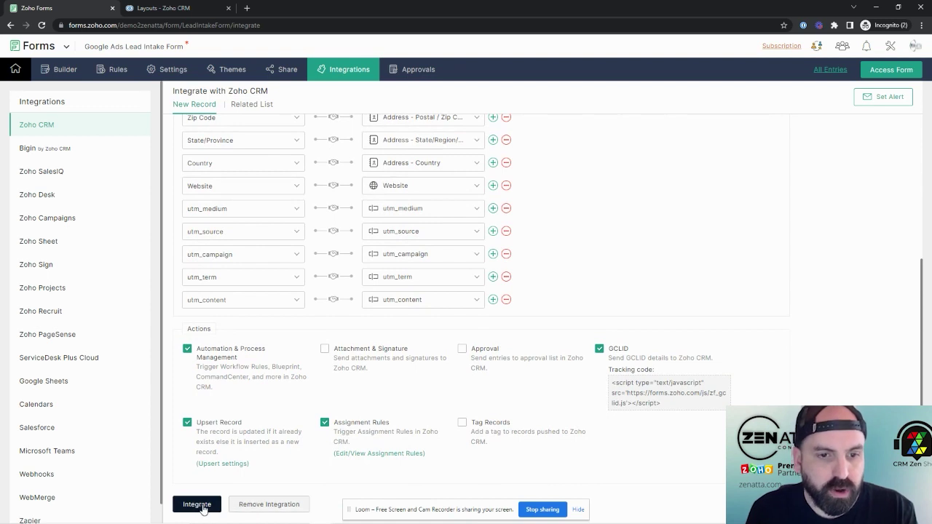
Map the CRM Lead Source field to the form's Lead Source field and save the integration.
{"action": "left_click", "coordinate": [198, 504]}
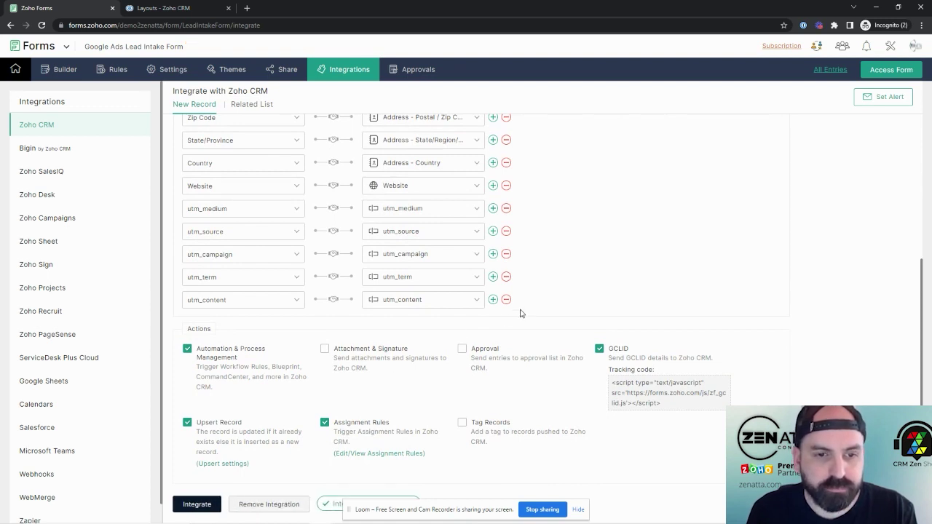
{"action": "left_click", "coordinate": [493, 299]}
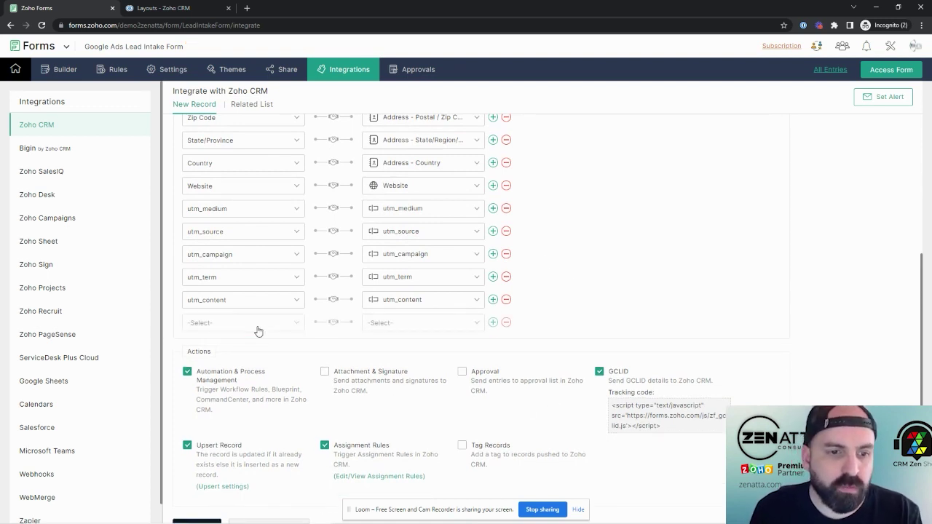
{"action": "left_click", "coordinate": [258, 325]}
{"action": "type", "text": "lead"}
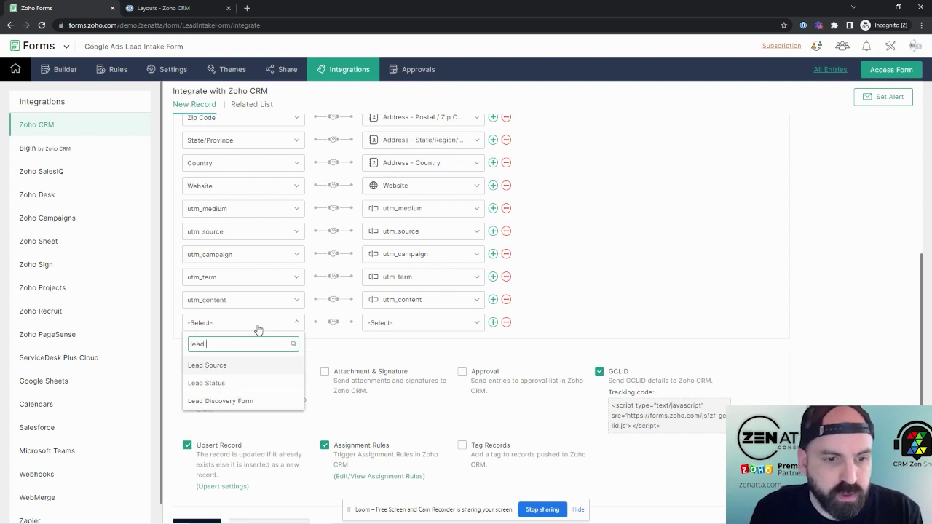
{"action": "left_click", "coordinate": [218, 366]}
{"action": "left_click", "coordinate": [469, 326]}
{"action": "type", "text": "lead"}
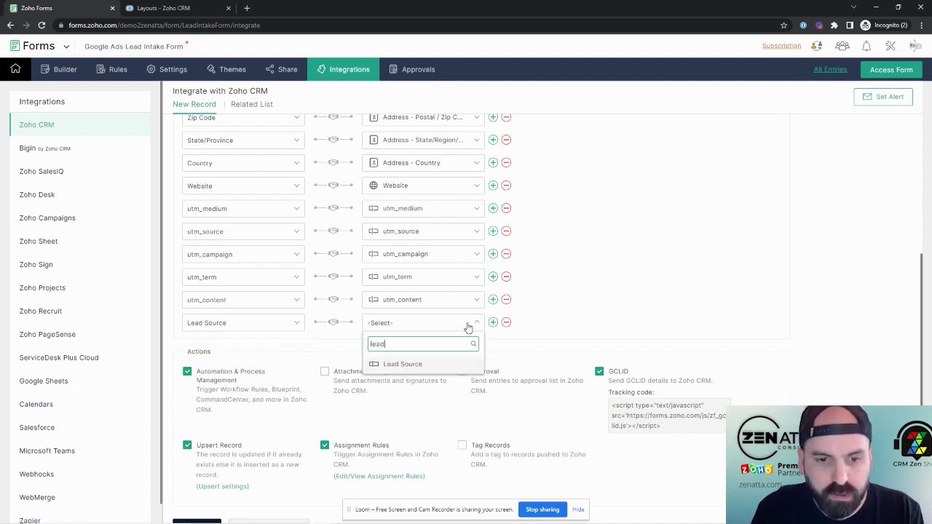
{"action": "left_click", "coordinate": [421, 370]}
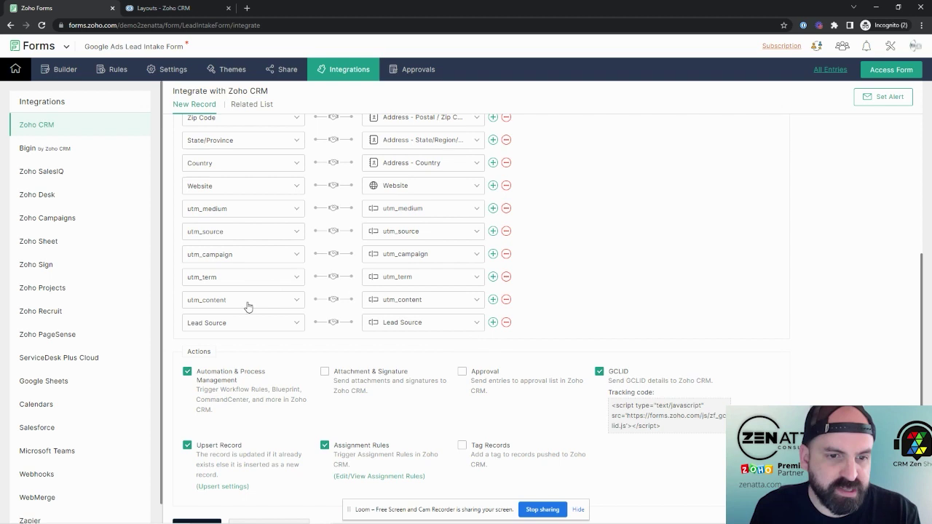
{"action": "scroll", "coordinate": [282, 472], "scroll_direction": "down", "scroll_amount": 1}
{"action": "left_click", "coordinate": [188, 505]}
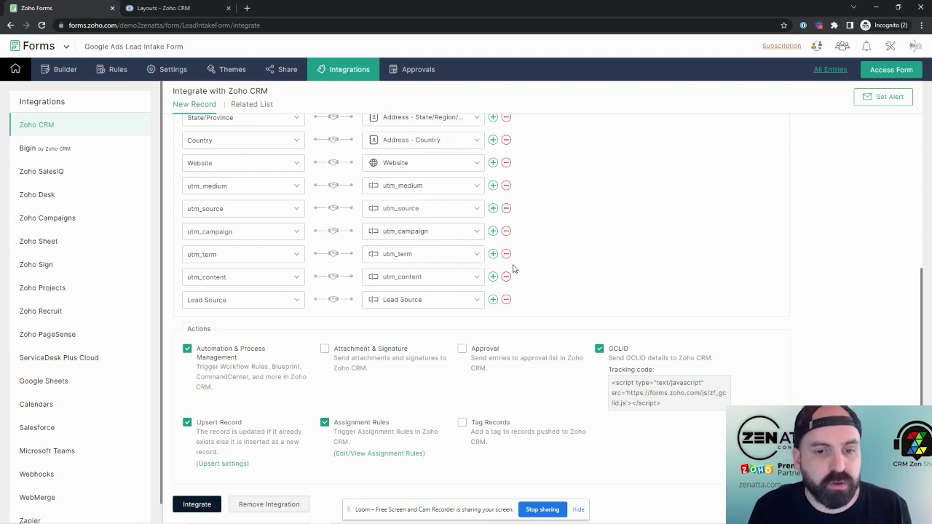
Append ?utm_term= to the form page's URL, then return to the Zoho CRM Layouts tab.
{"action": "left_click", "coordinate": [269, 25]}
{"action": "key", "text": "Right"}
{"action": "type", "text": "?"}
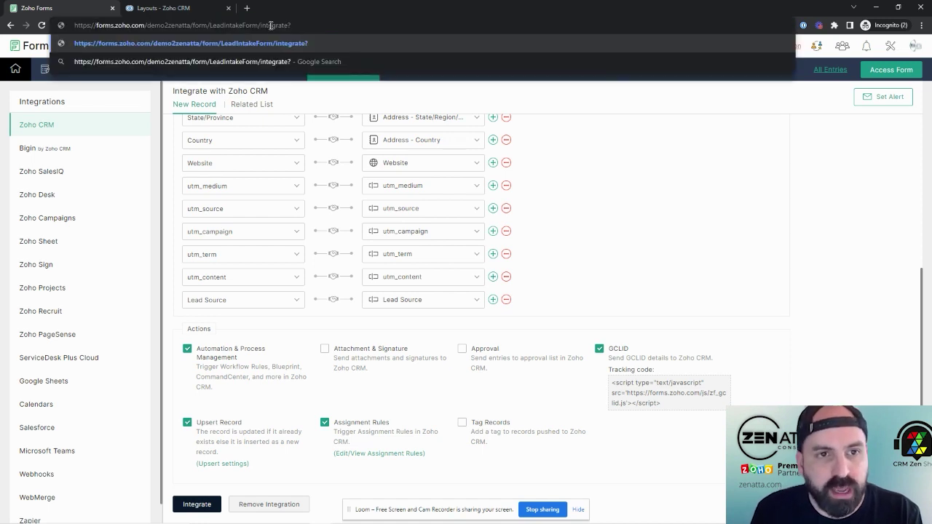
{"action": "type", "text": "utm"}
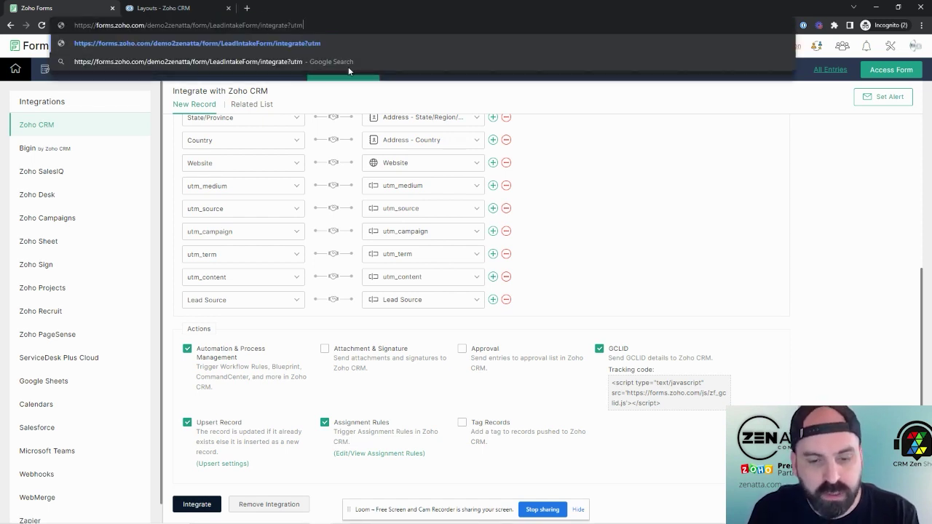
{"action": "type", "text": "_term"}
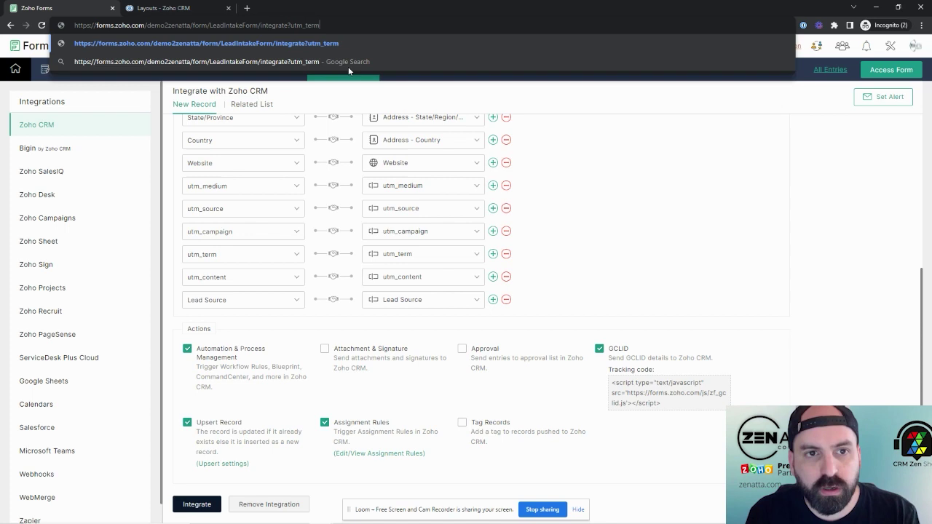
{"action": "type", "text": "="}
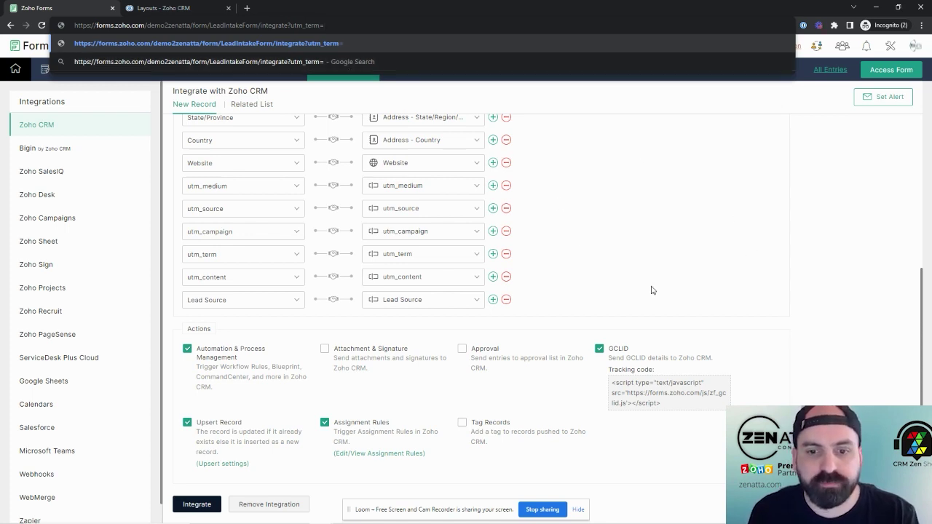
{"action": "key", "text": "Escape"}
{"action": "left_click", "coordinate": [167, 7]}
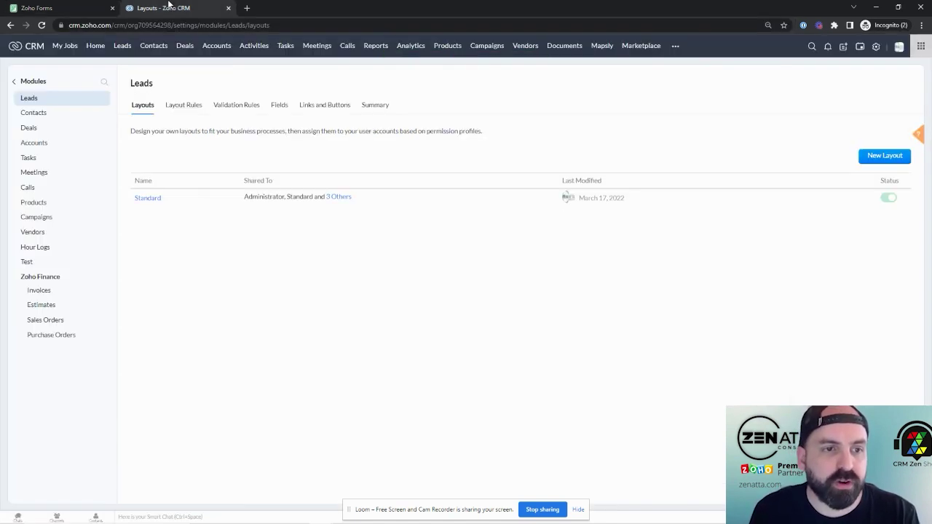
Inspect a CRM lead's still-empty UTM Information fields, then return to the Zoho Forms integration page.
{"action": "left_click", "coordinate": [123, 46]}
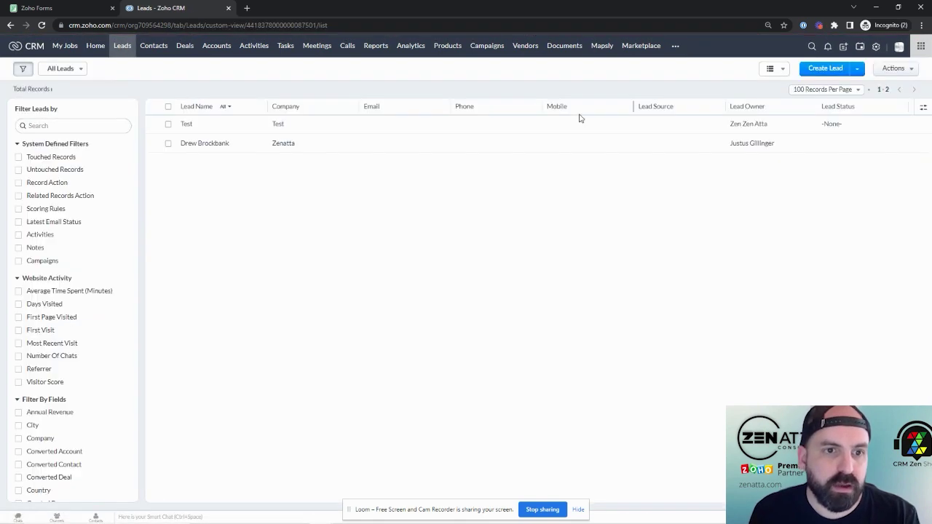
{"action": "left_click", "coordinate": [203, 143]}
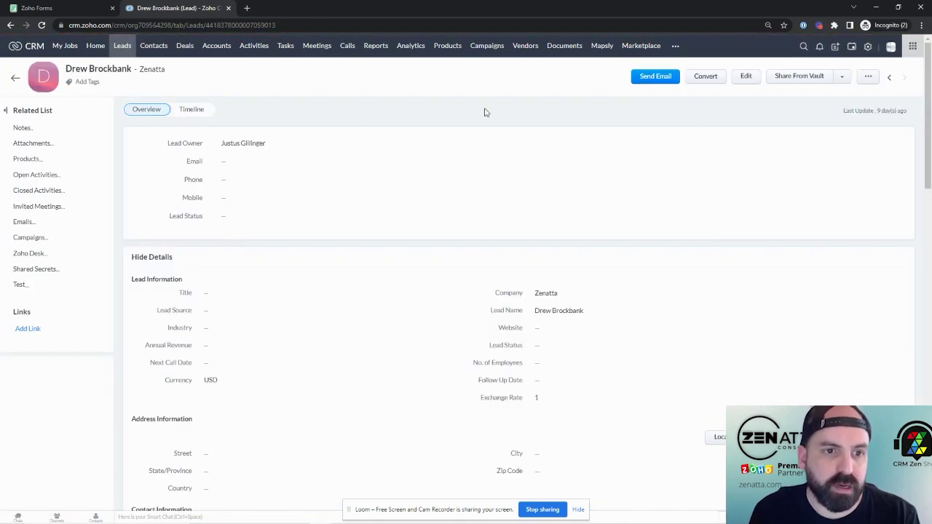
{"action": "scroll", "coordinate": [491, 354], "scroll_direction": "down", "scroll_amount": 10}
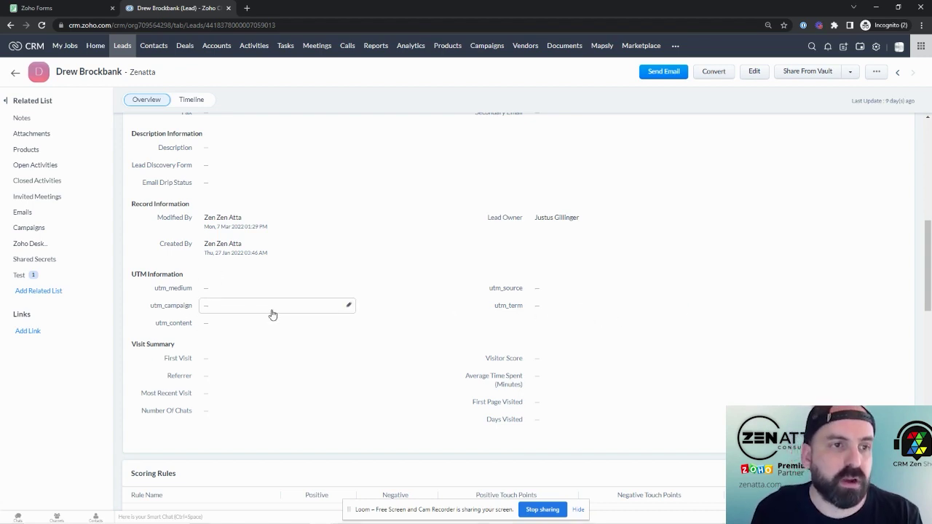
{"action": "left_click", "coordinate": [80, 7]}
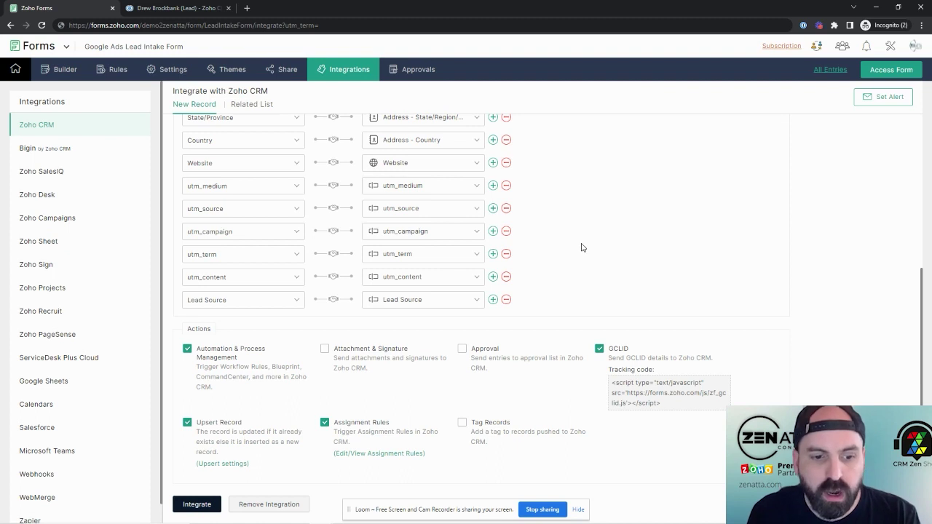